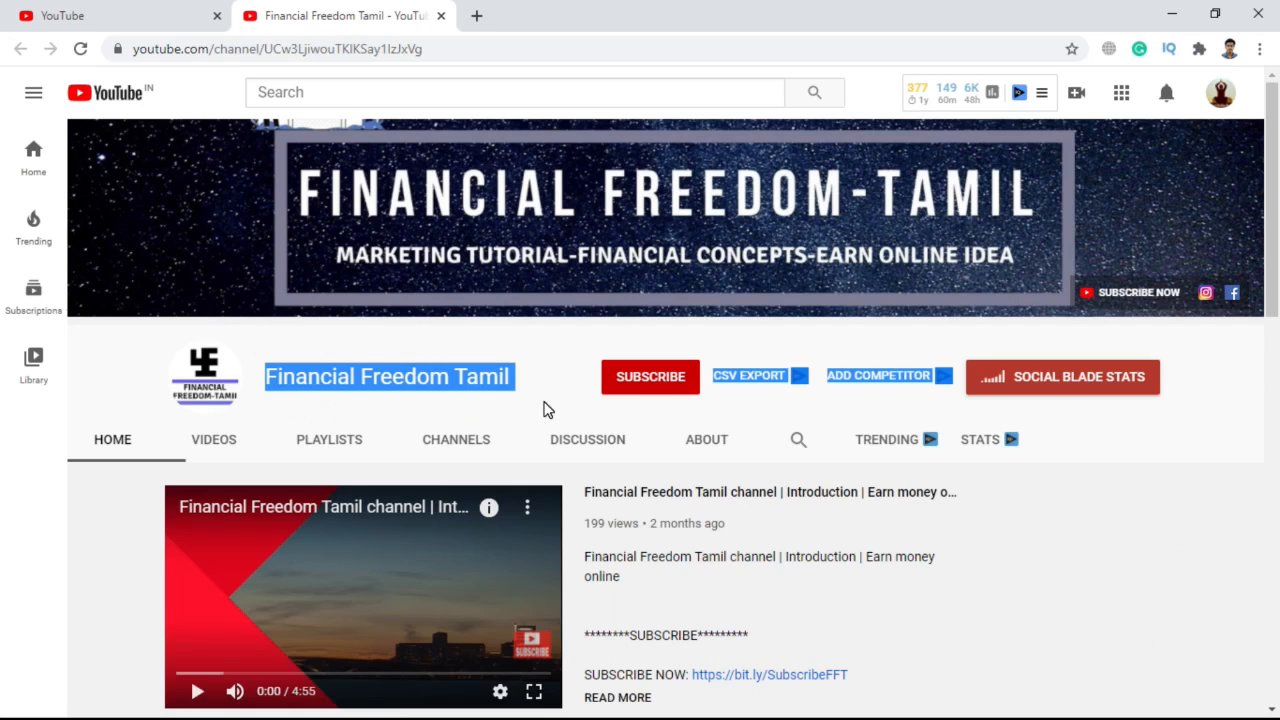
Subscribe to the Financial Freedom Tamil YouTube channel
left_click(570, 400)
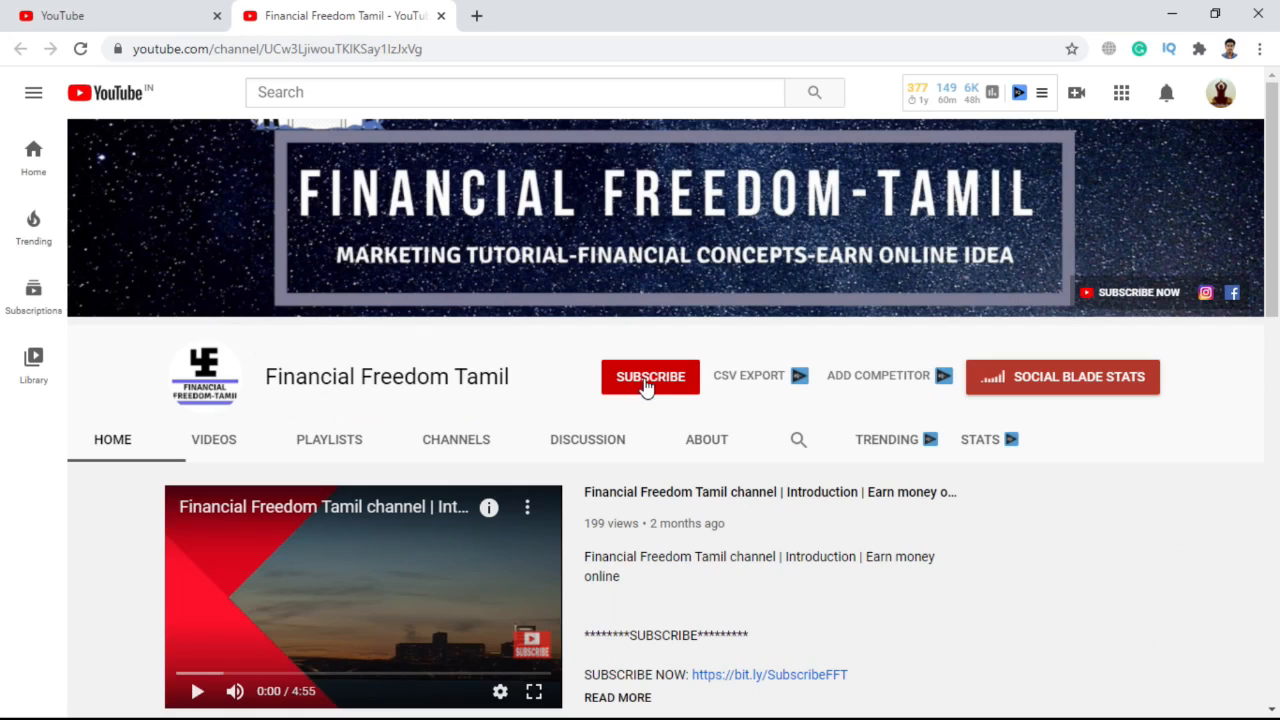
left_click(648, 384)
left_click(688, 382)
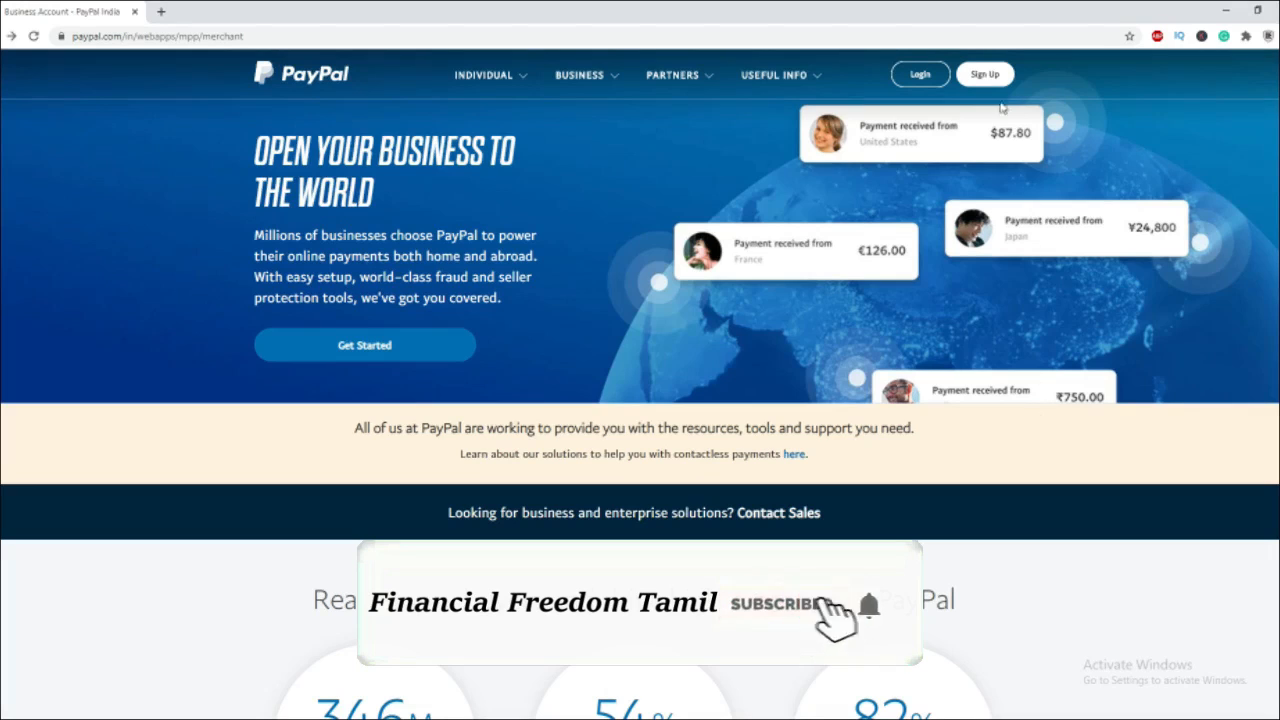
Start a PayPal sign-up, choose Business Account as the account type, and continue
left_click(985, 74)
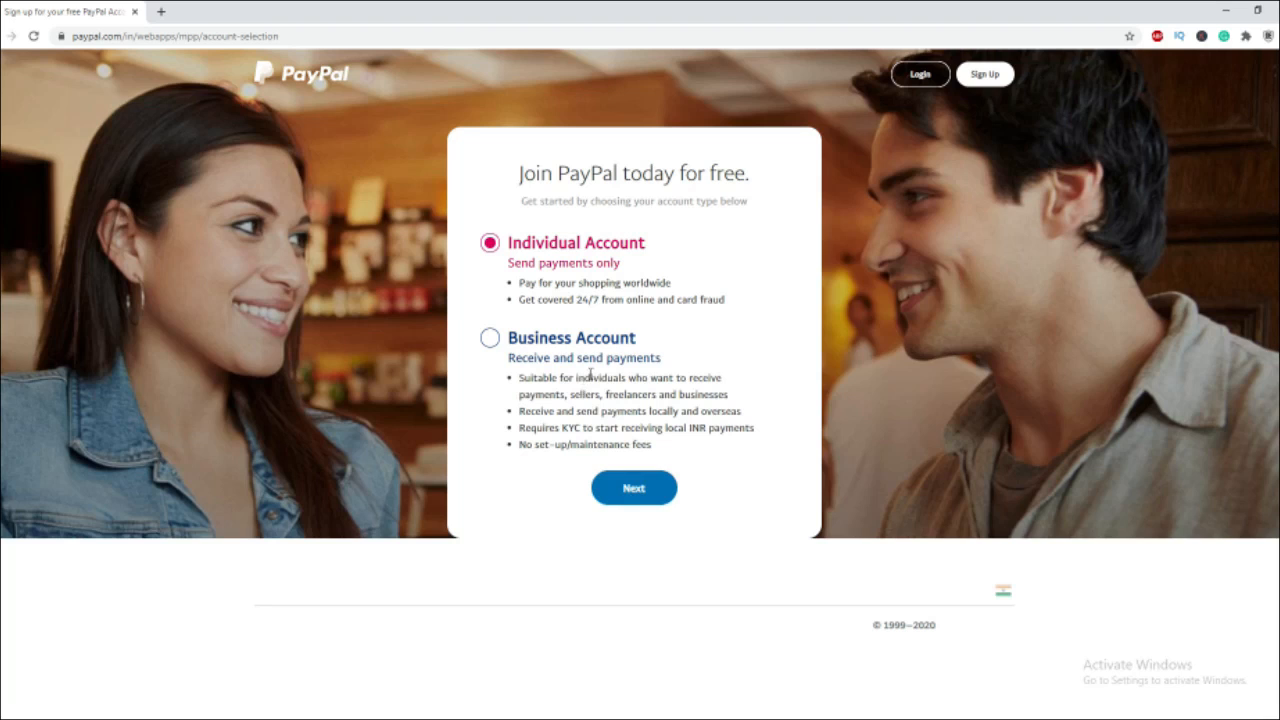
left_click(489, 338)
left_click(627, 487)
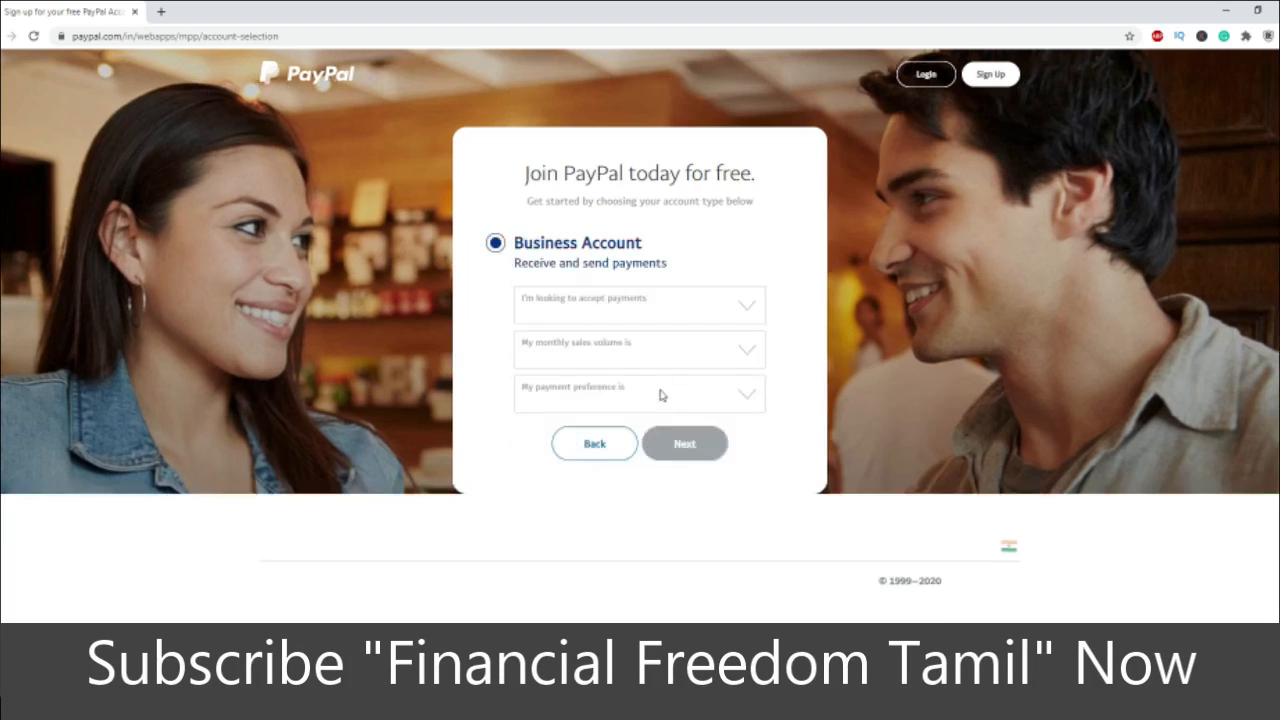
Accept payments on website selling goods or services, with monthly sales less than INR 5 Lacs and foreign currency only, and continue
left_click(741, 311)
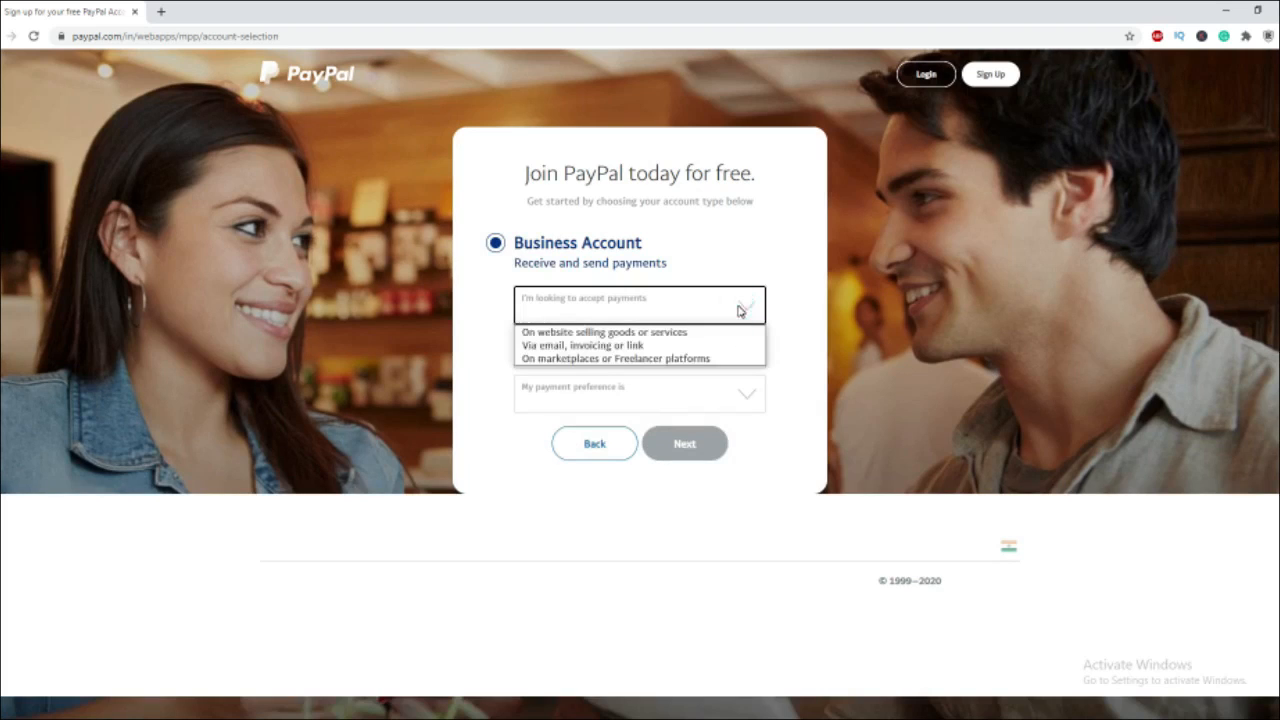
left_click(668, 333)
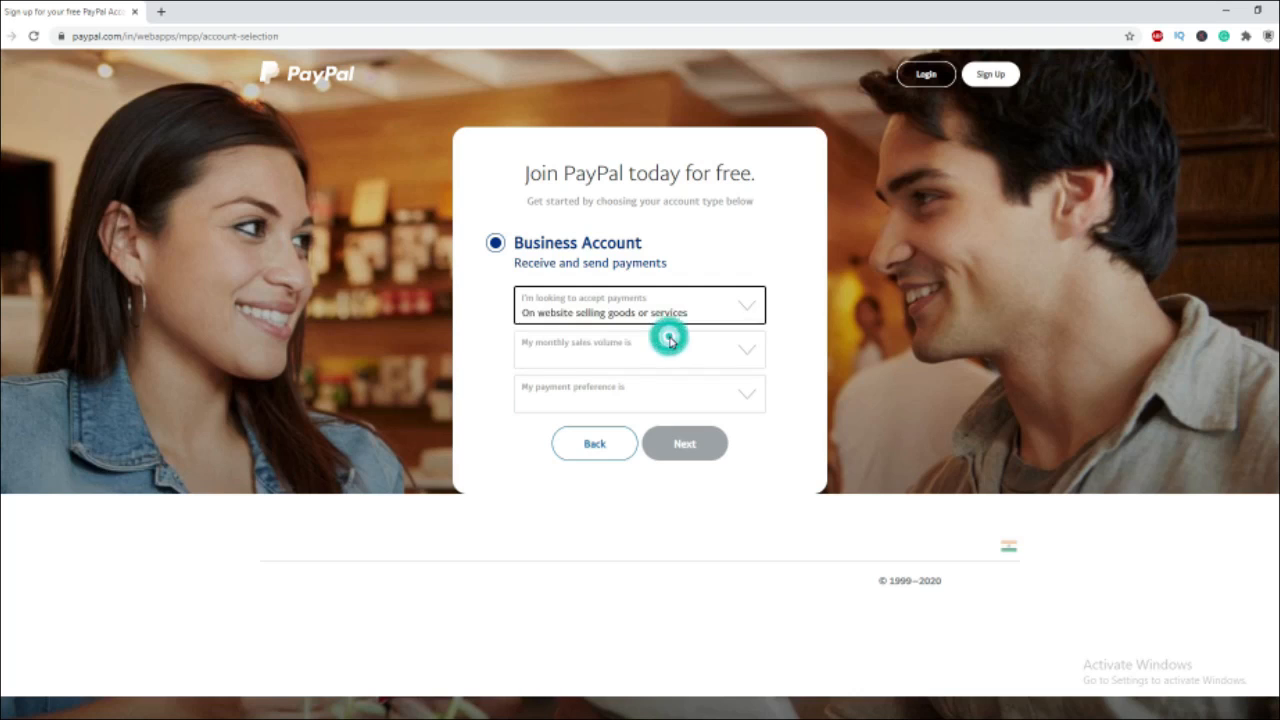
left_click(728, 349)
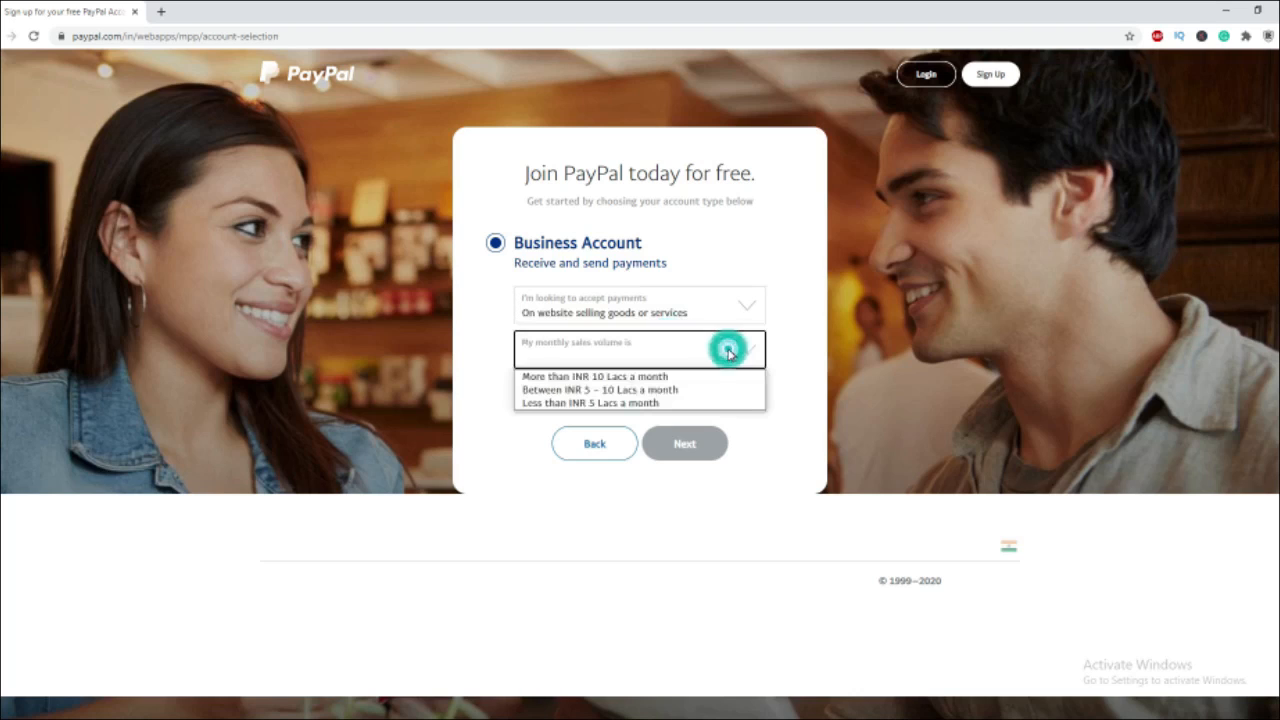
left_click(618, 403)
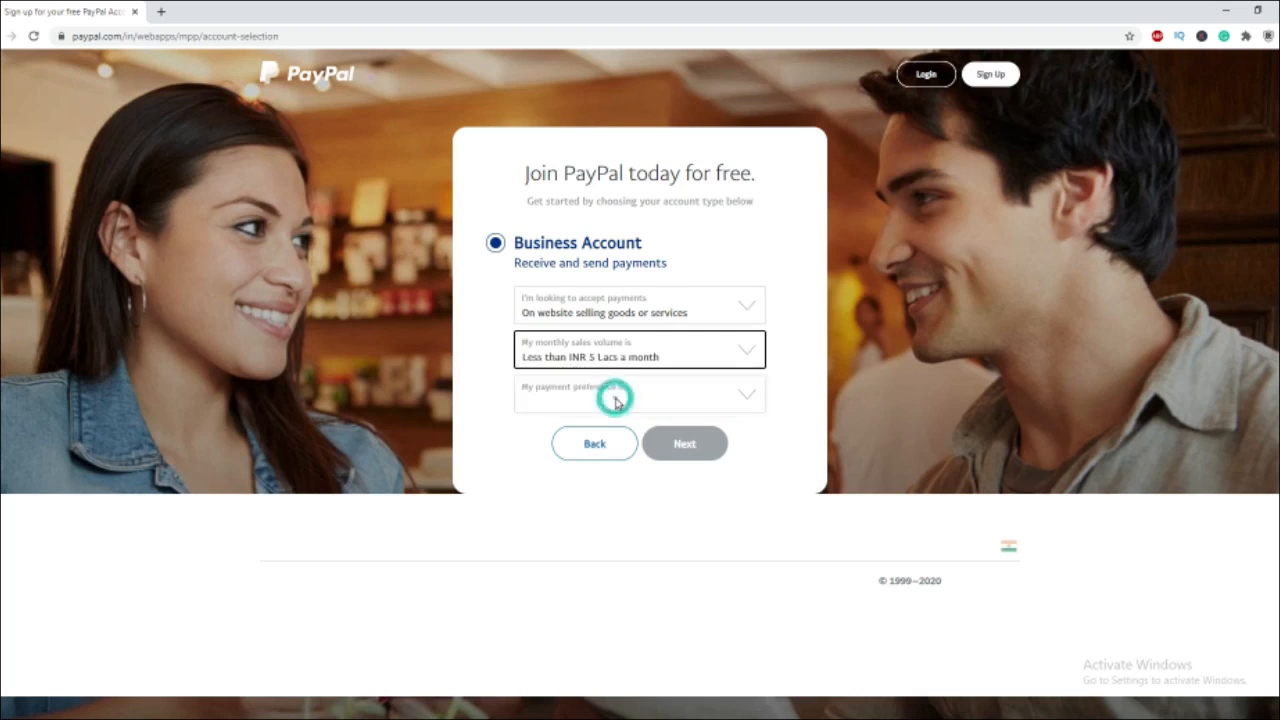
left_click(752, 396)
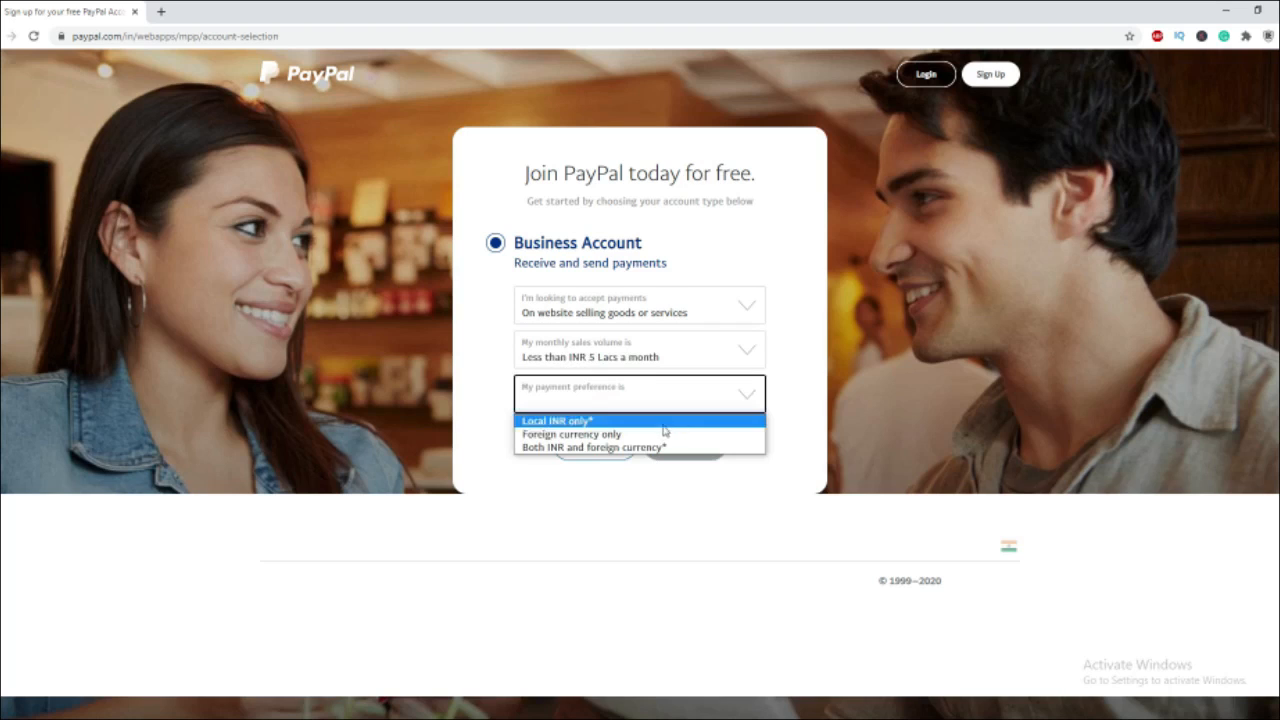
left_click(595, 437)
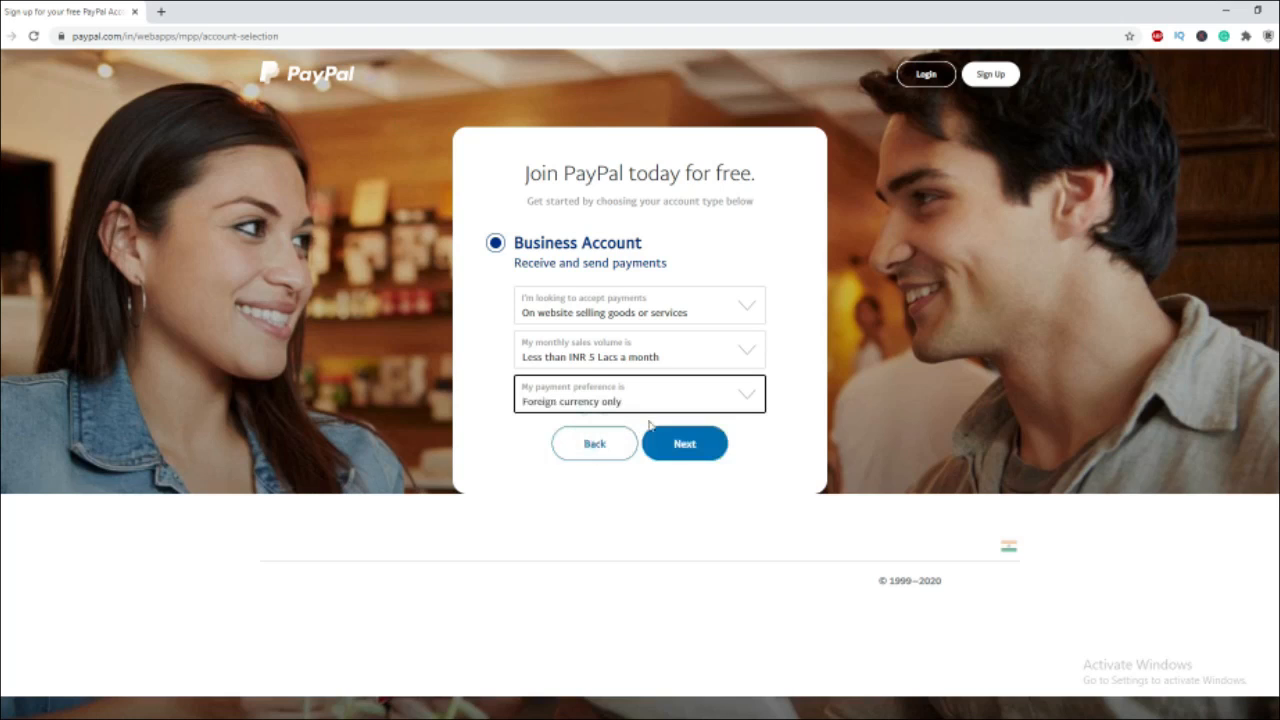
left_click(692, 452)
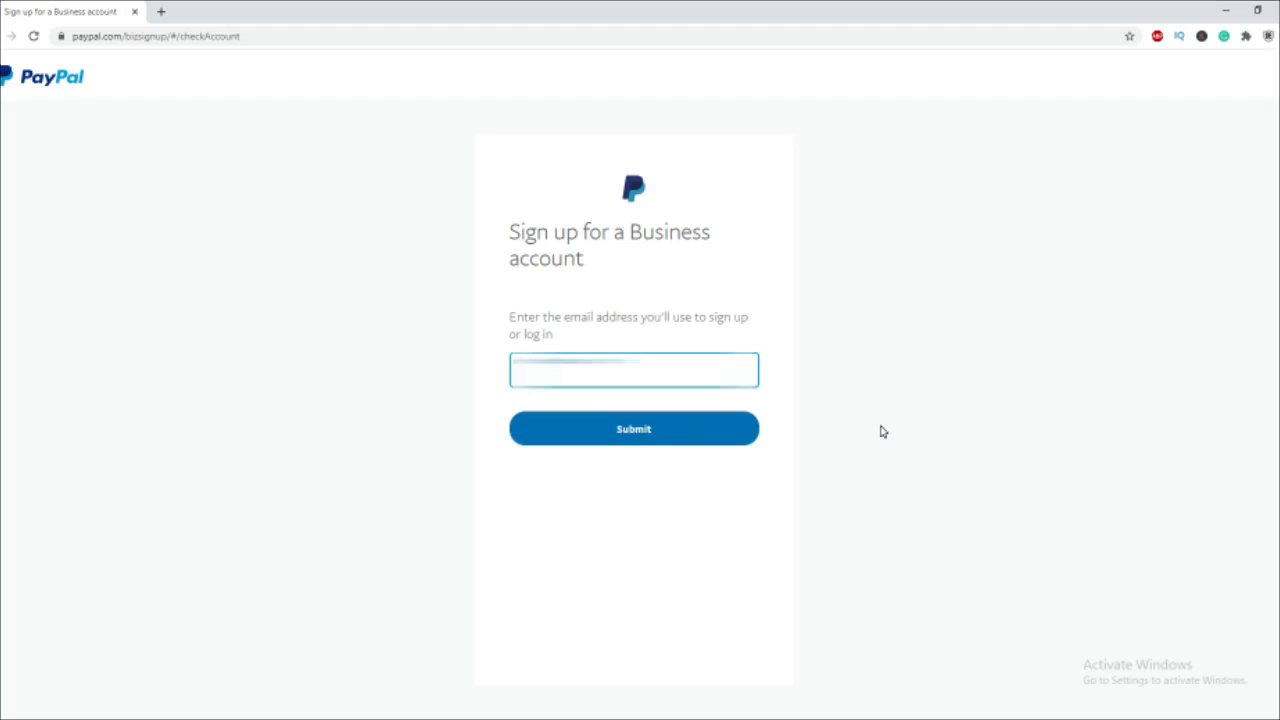
Submit the email address for the business account, and create and submit the account password
type("...")
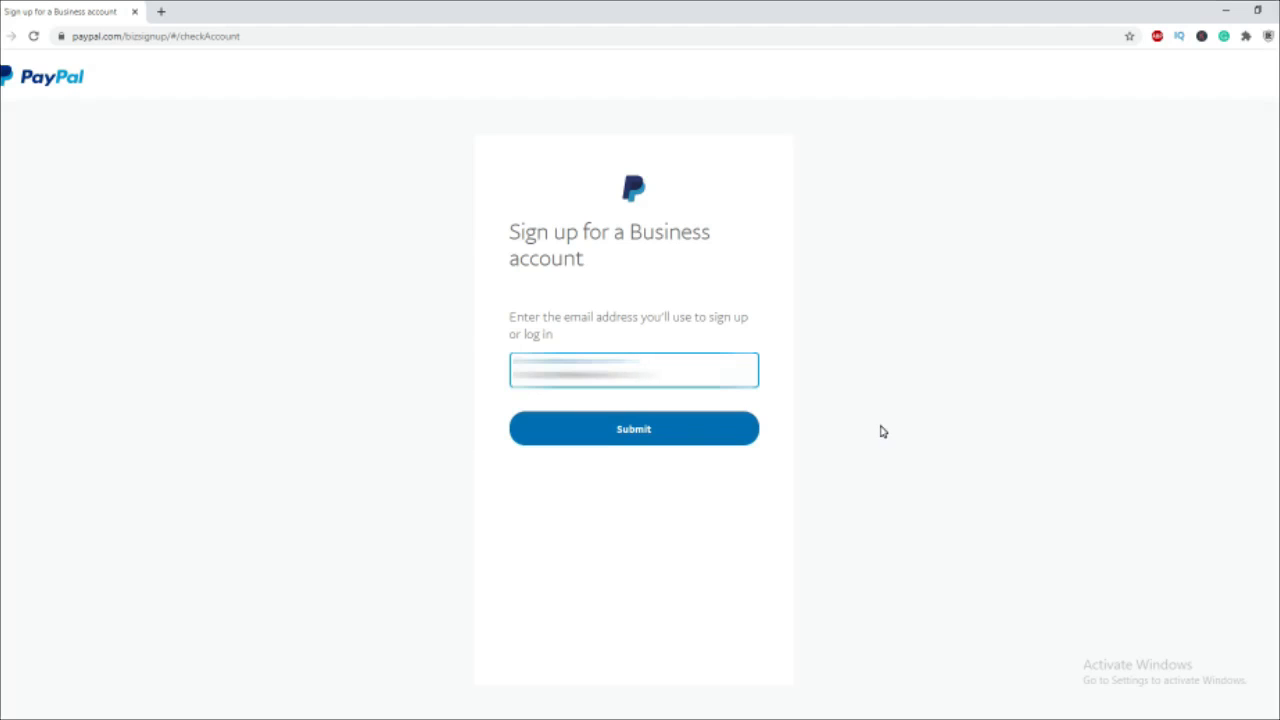
type("...")
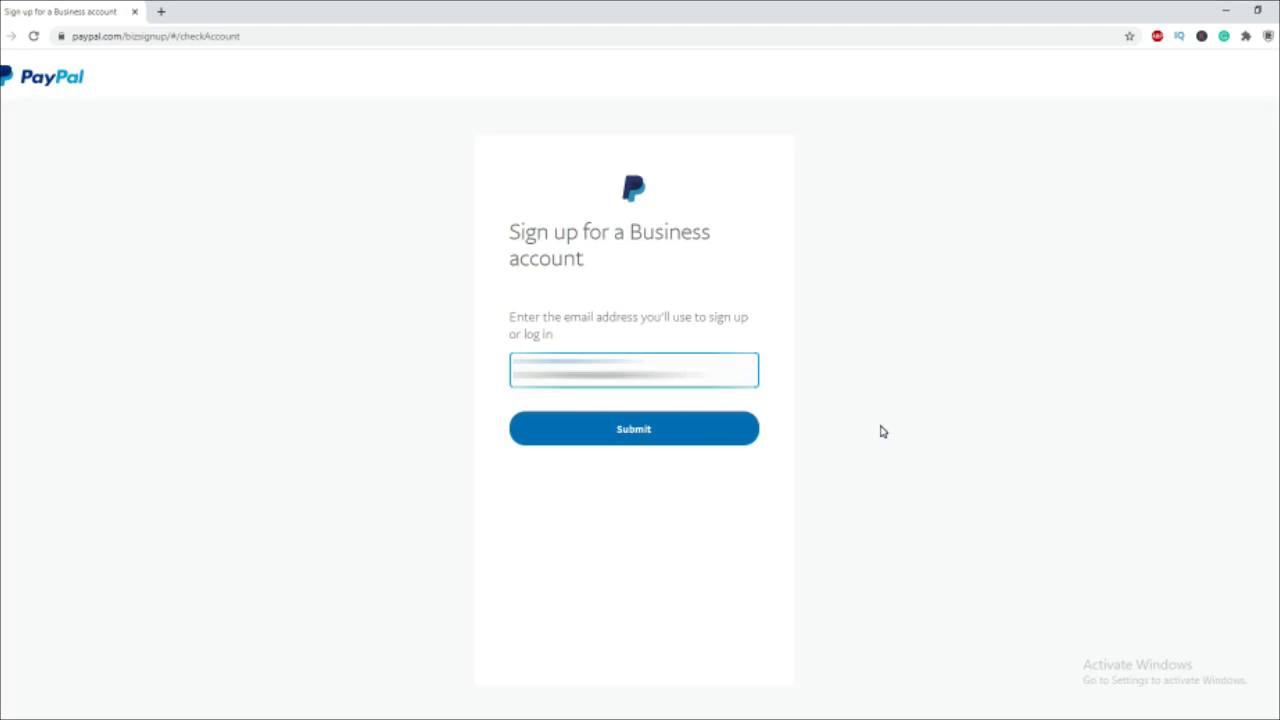
left_click(711, 440)
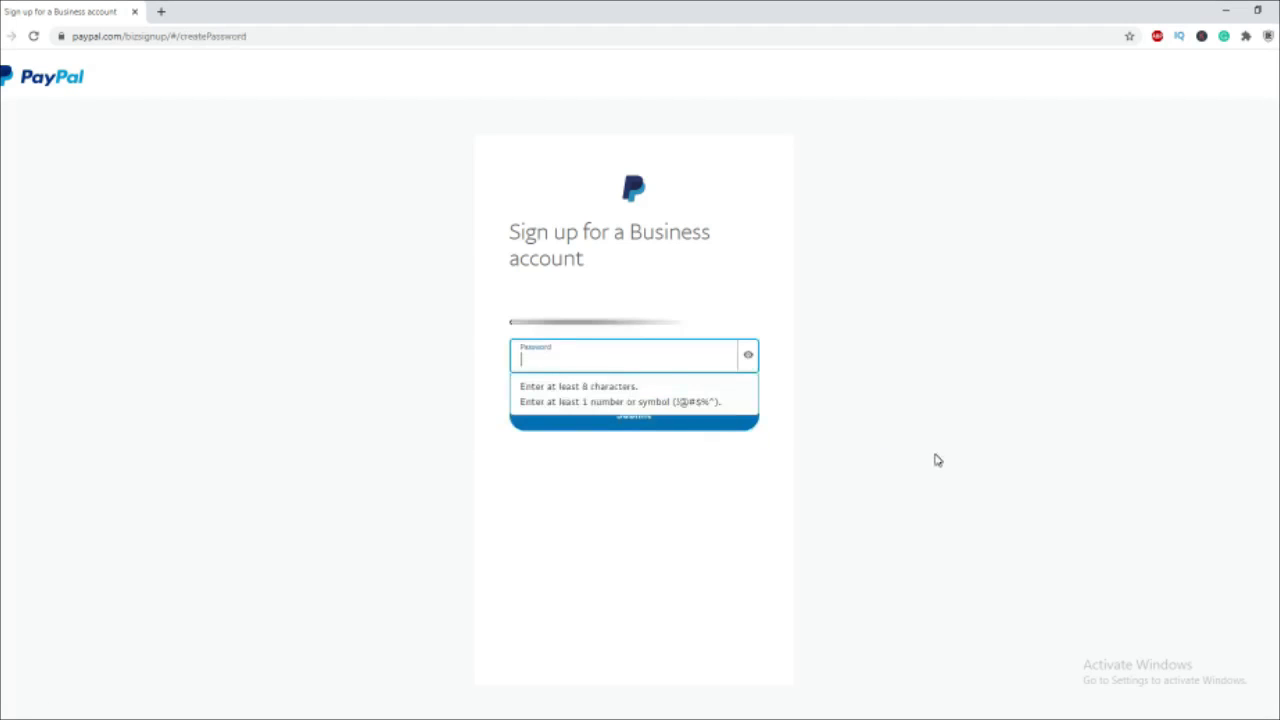
type("********")
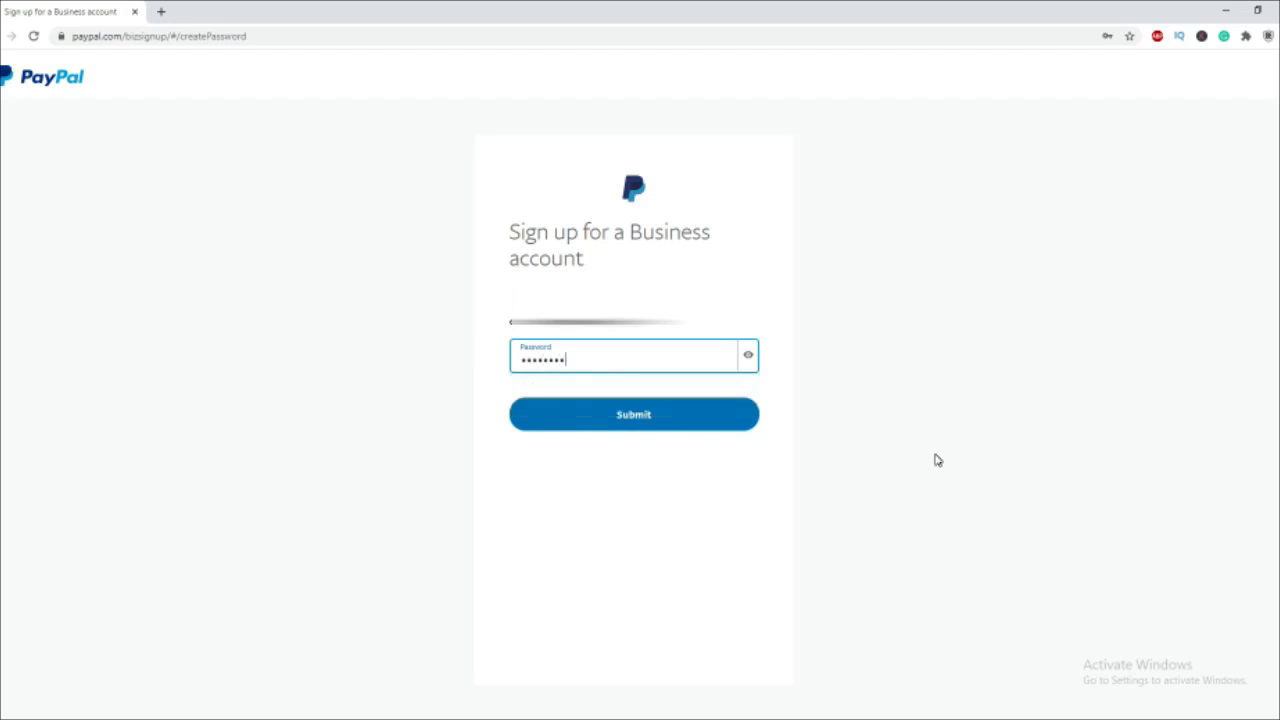
key("Return")
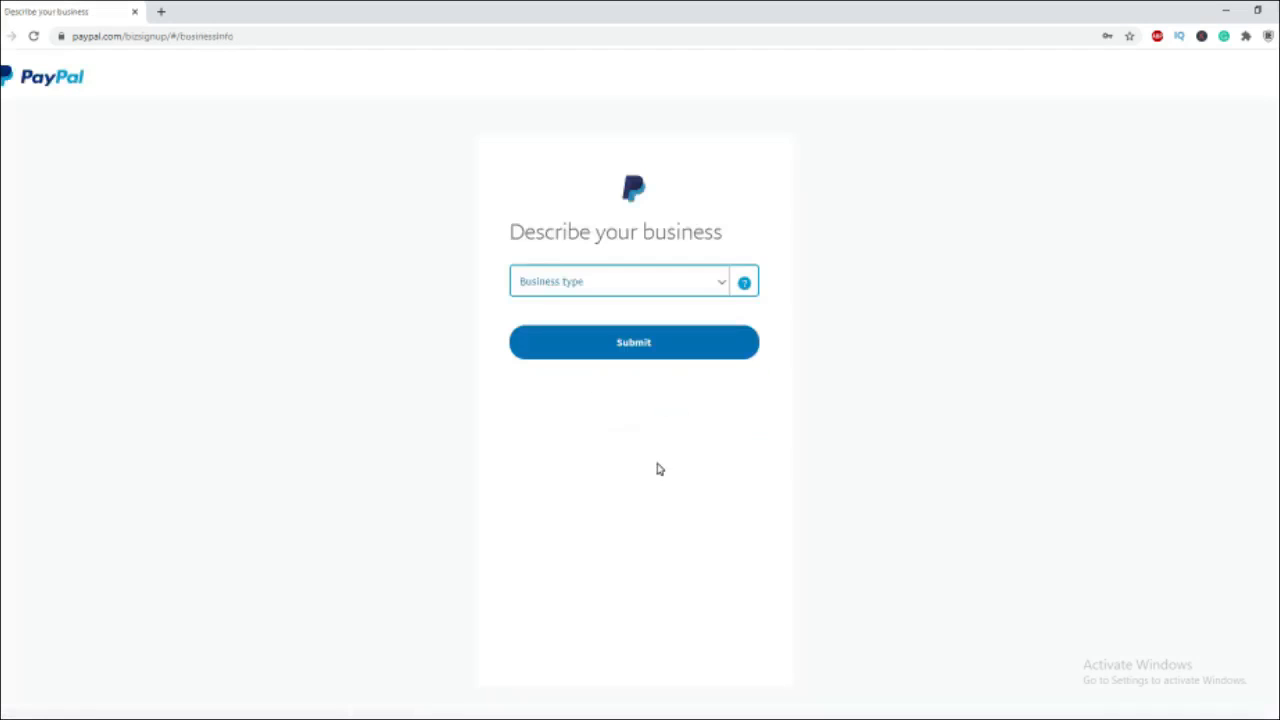
Set the business type to Individual and choose Business Services for the product or service keyword "Content"
left_click(694, 282)
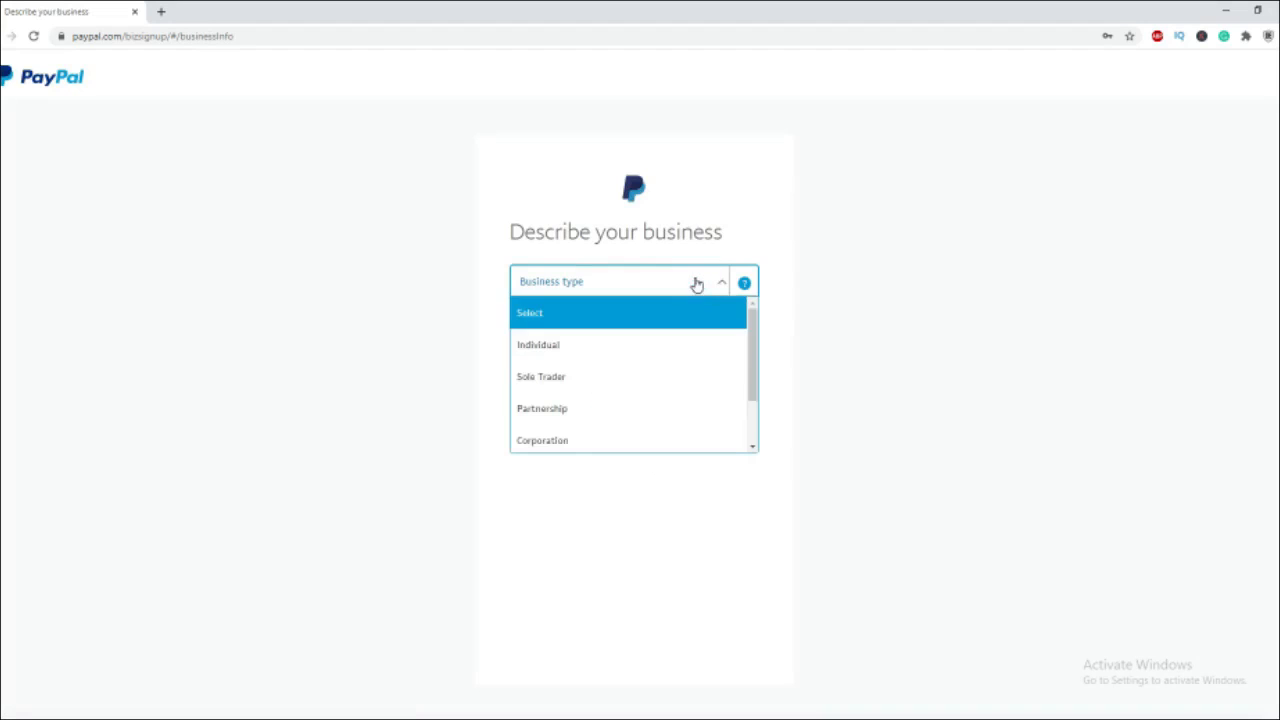
left_click(604, 355)
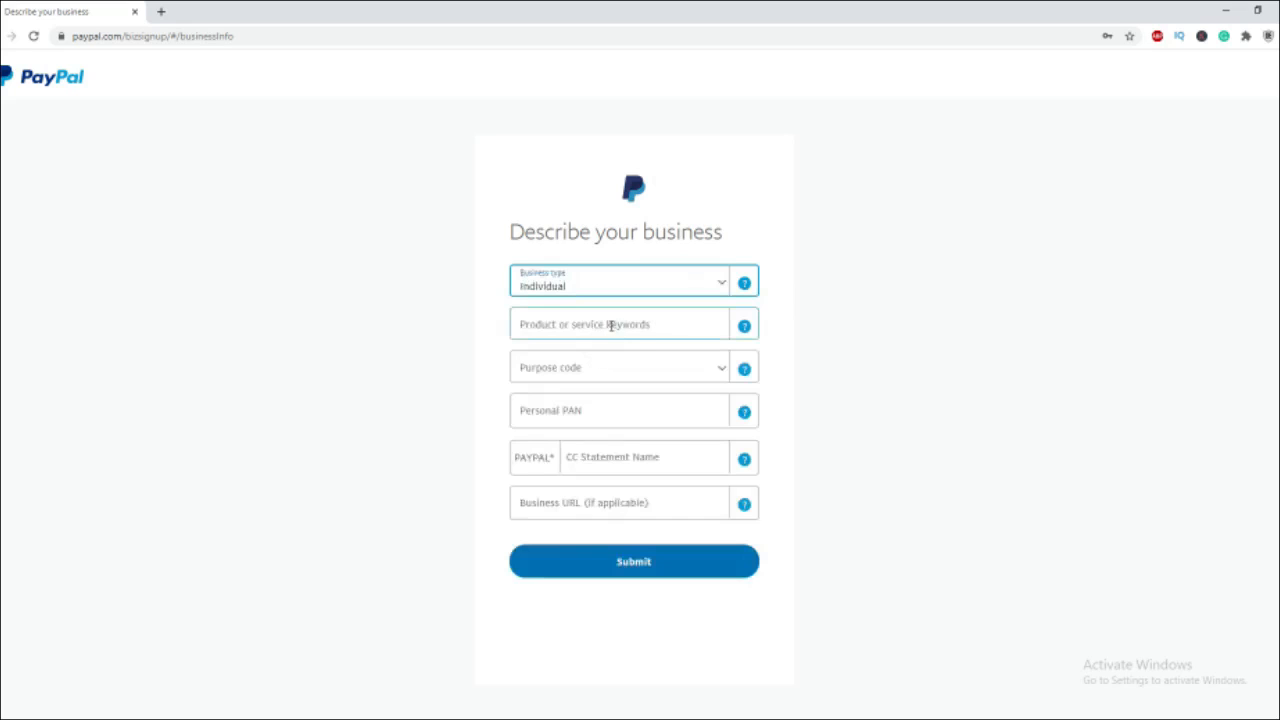
left_click(611, 325)
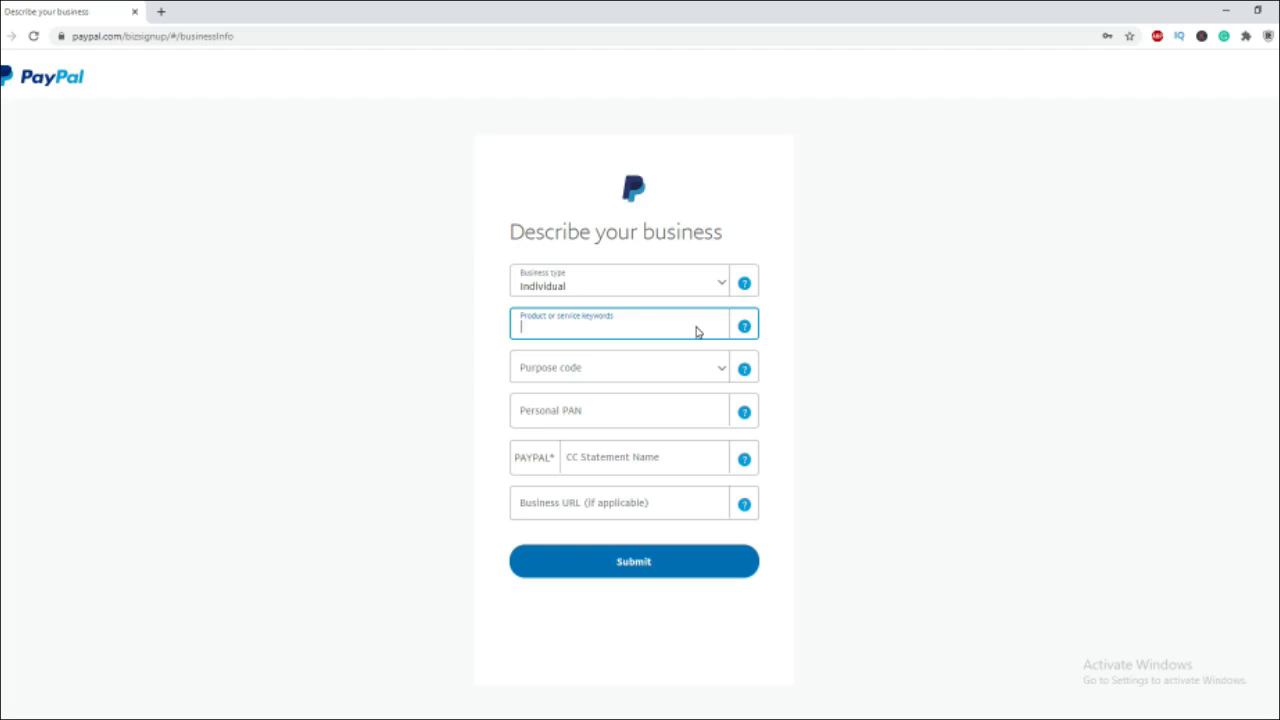
type("C")
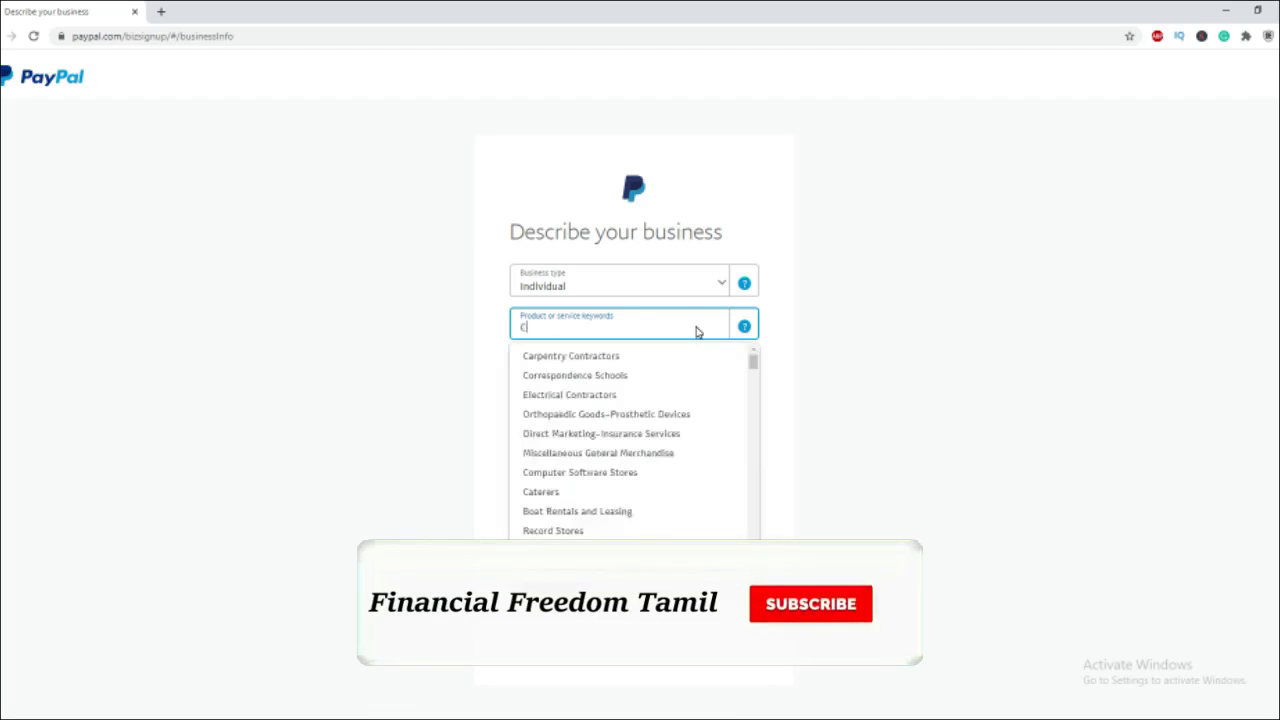
type("ontent")
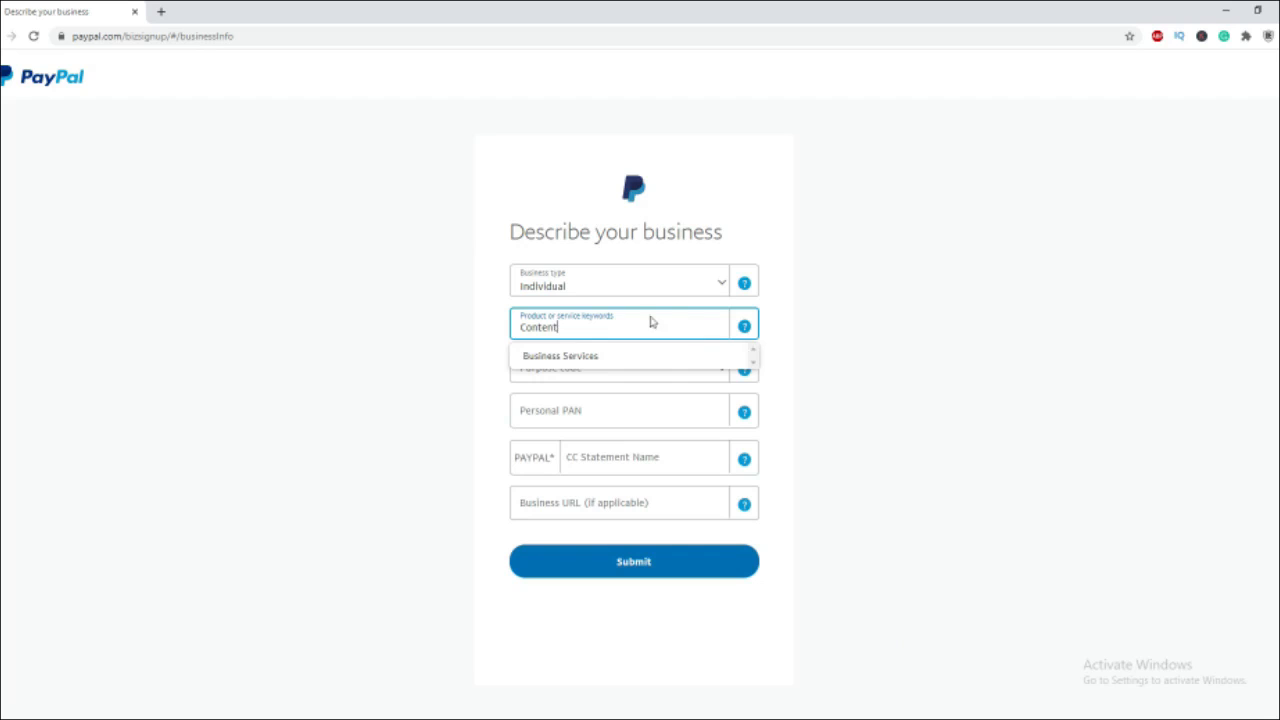
left_click(582, 356)
Set the purpose code to P1006 – Business and management consultancy
left_click(608, 370)
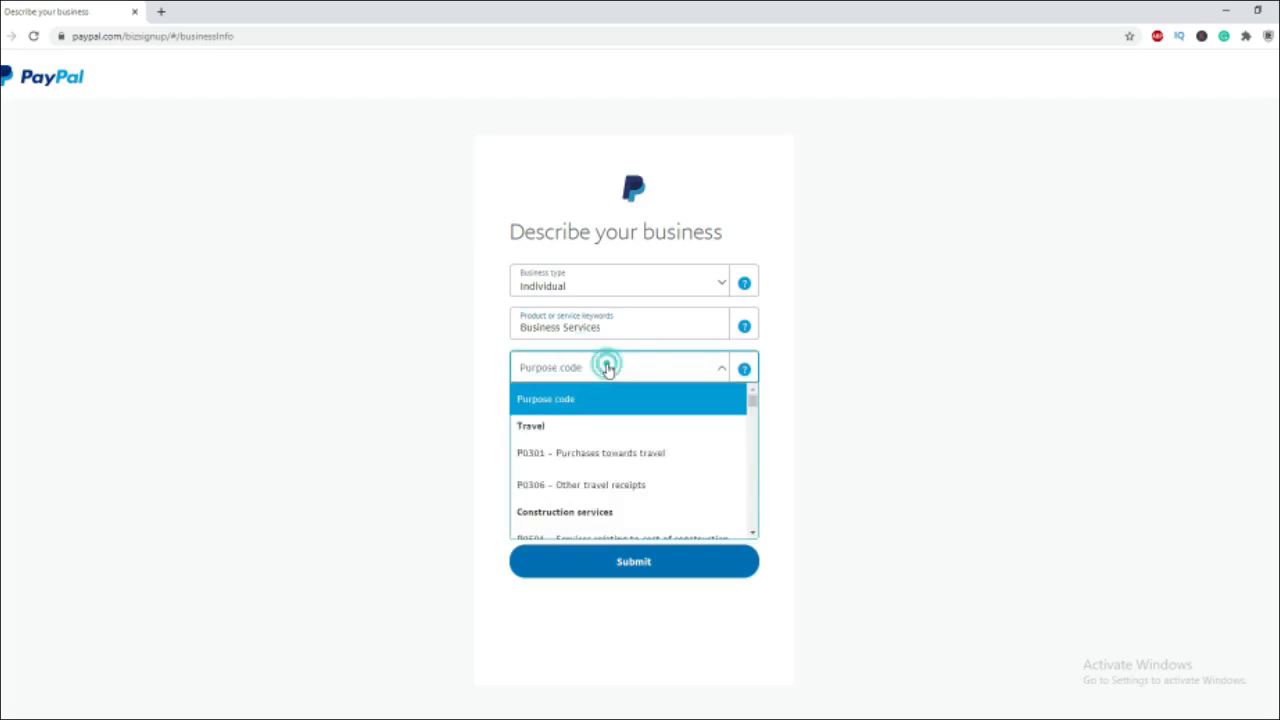
scroll(665, 440, "down", 5)
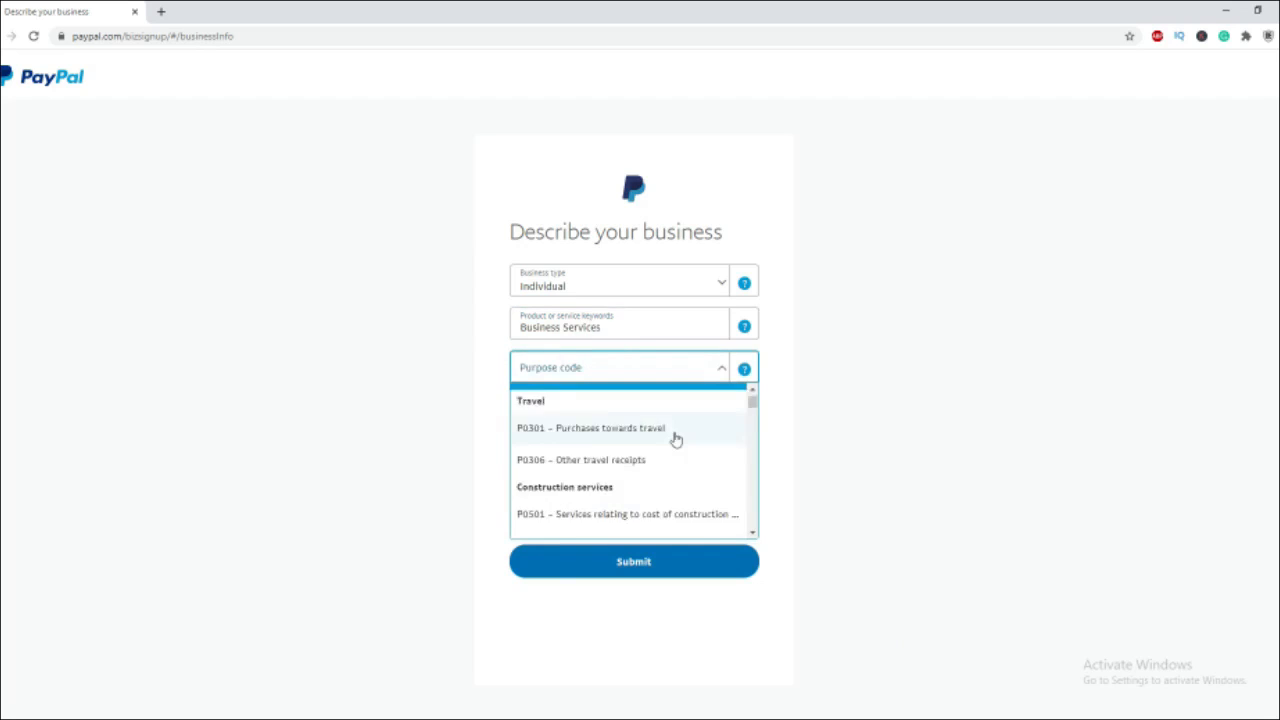
scroll(679, 444, "down", 4)
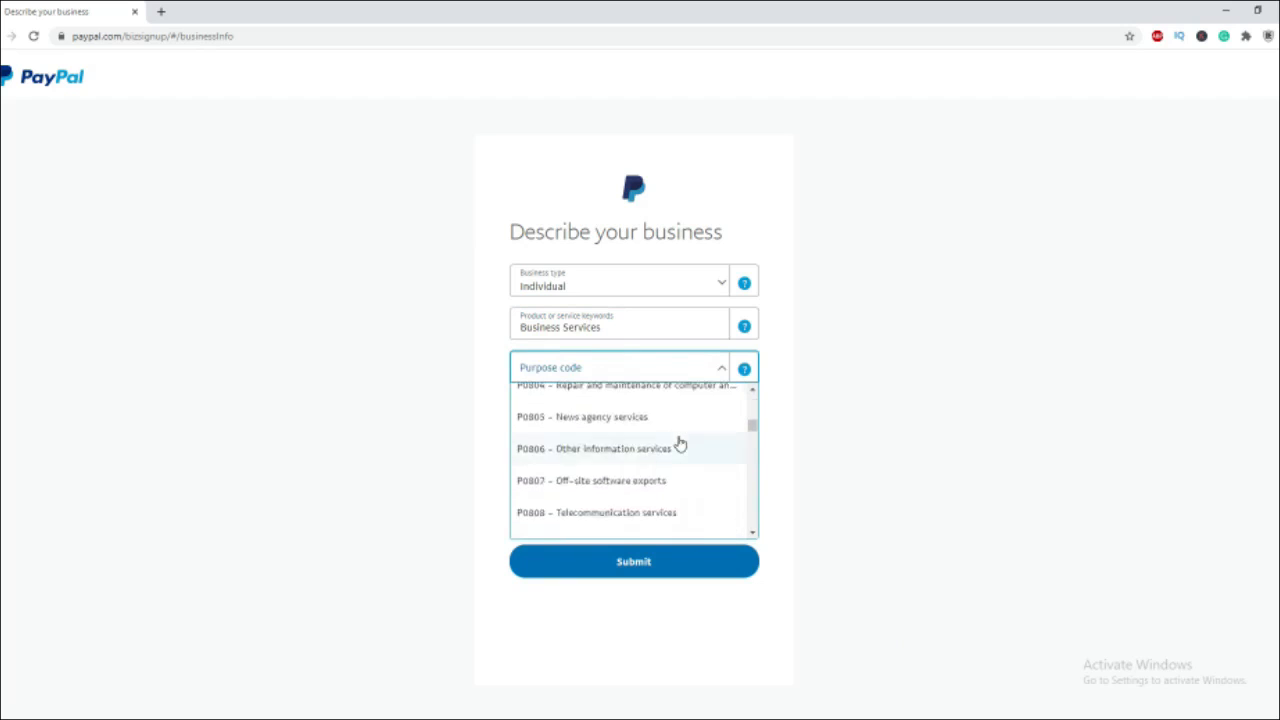
scroll(684, 445, "down", 4)
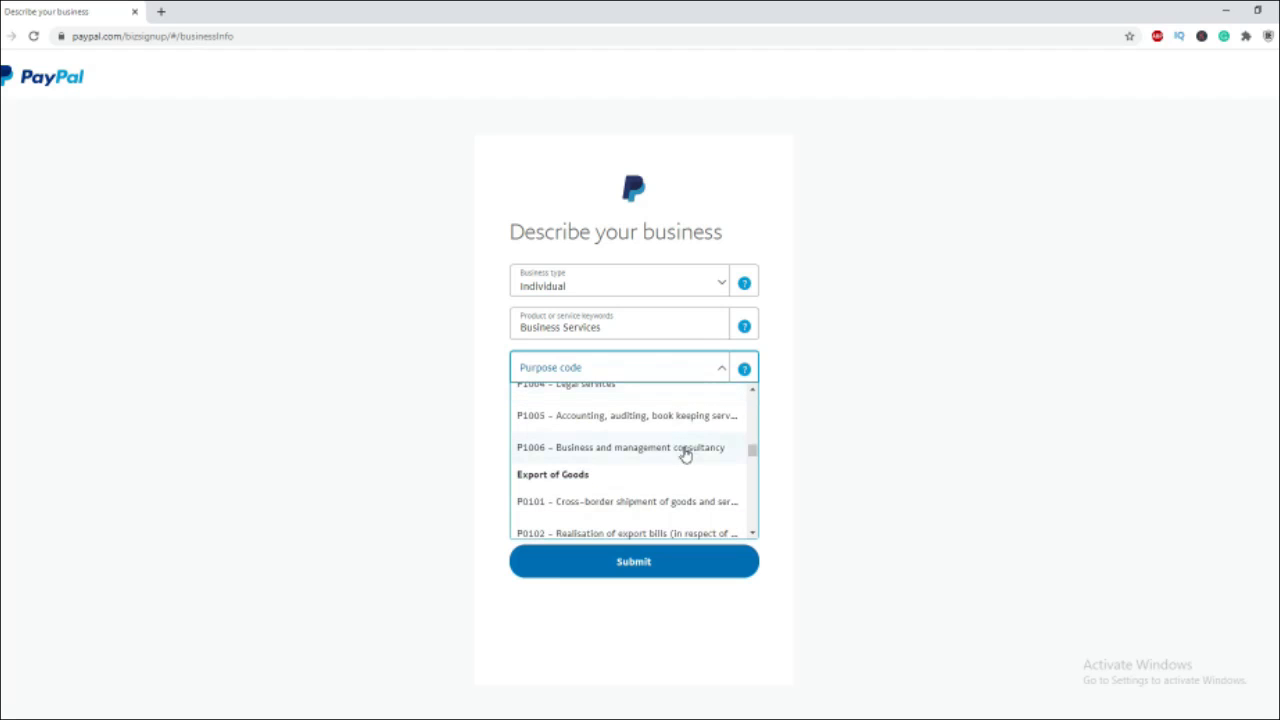
left_click(681, 449)
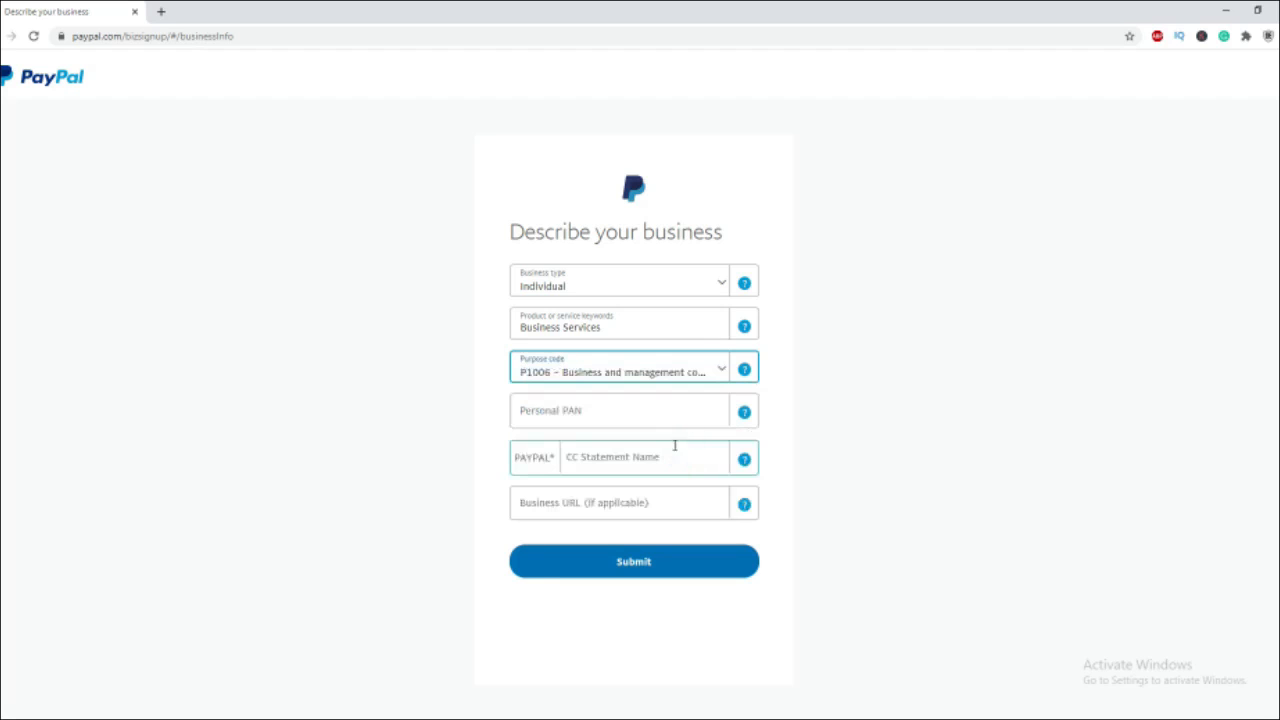
Enter the personal PAN, set the CC statement name to WEBIZ123, leave the business URL empty, and submit the business description
left_click(624, 411)
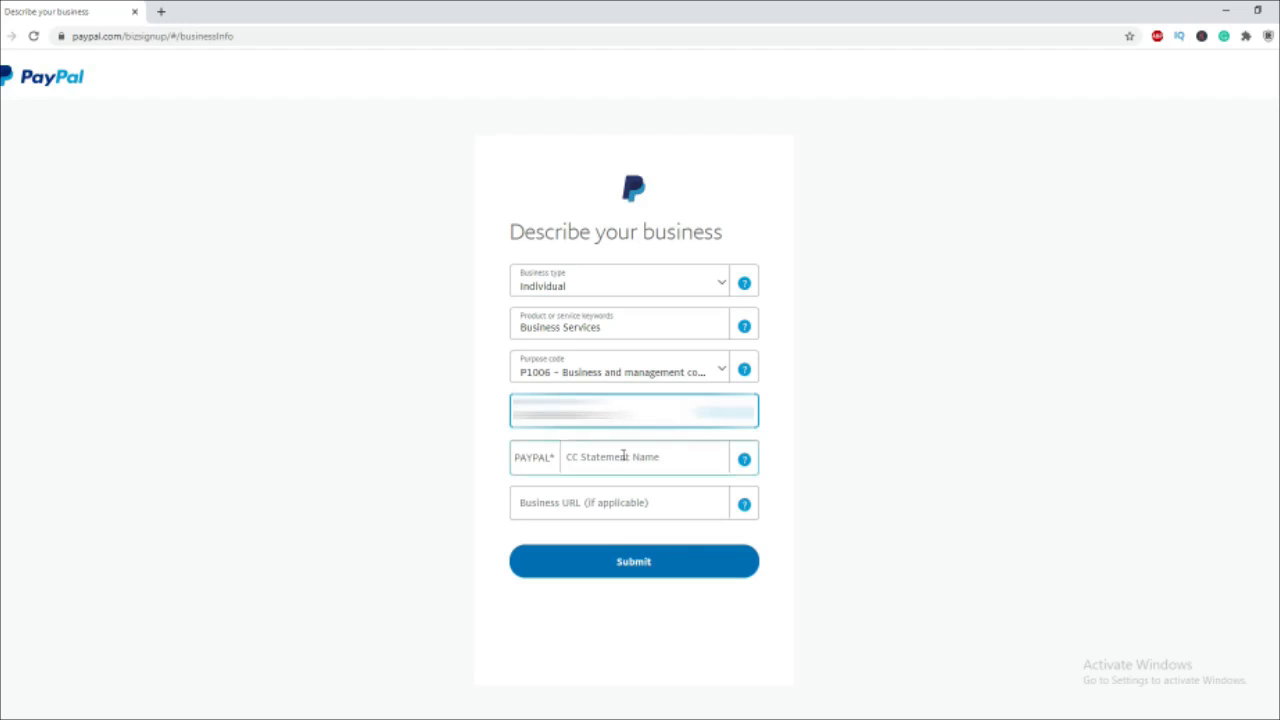
left_click(607, 494)
left_click(610, 468)
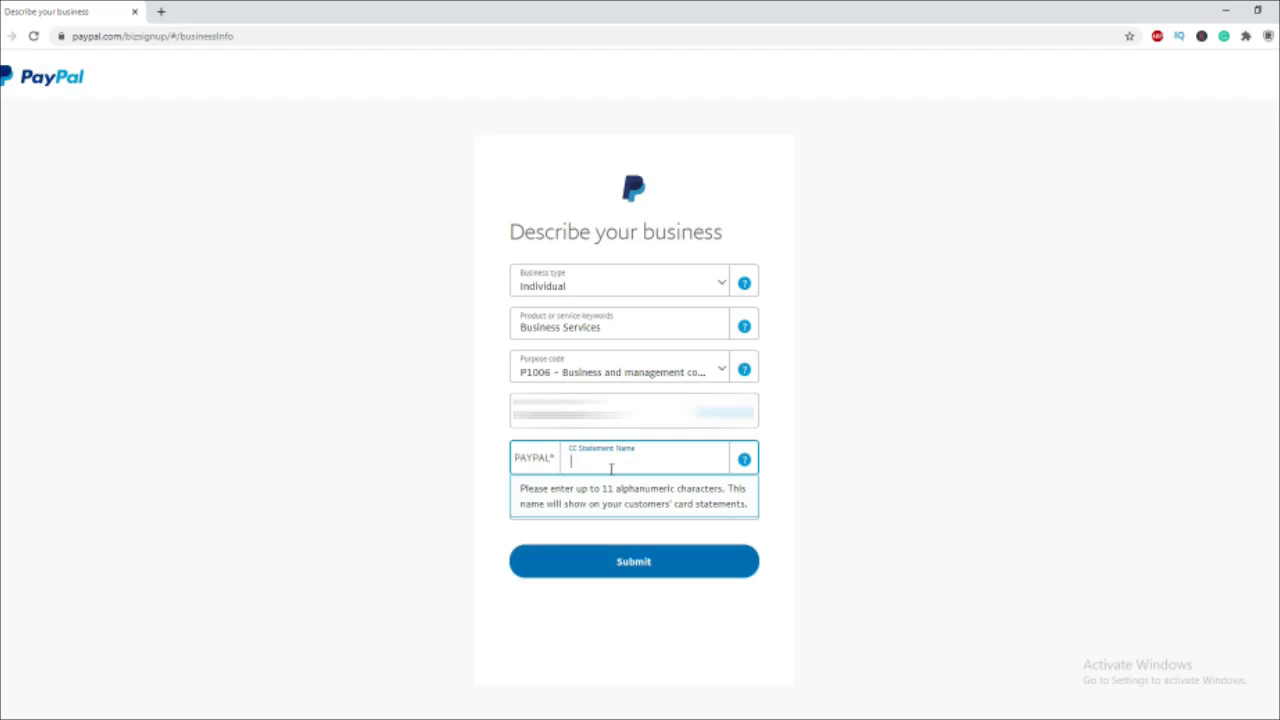
type("WEBIZ")
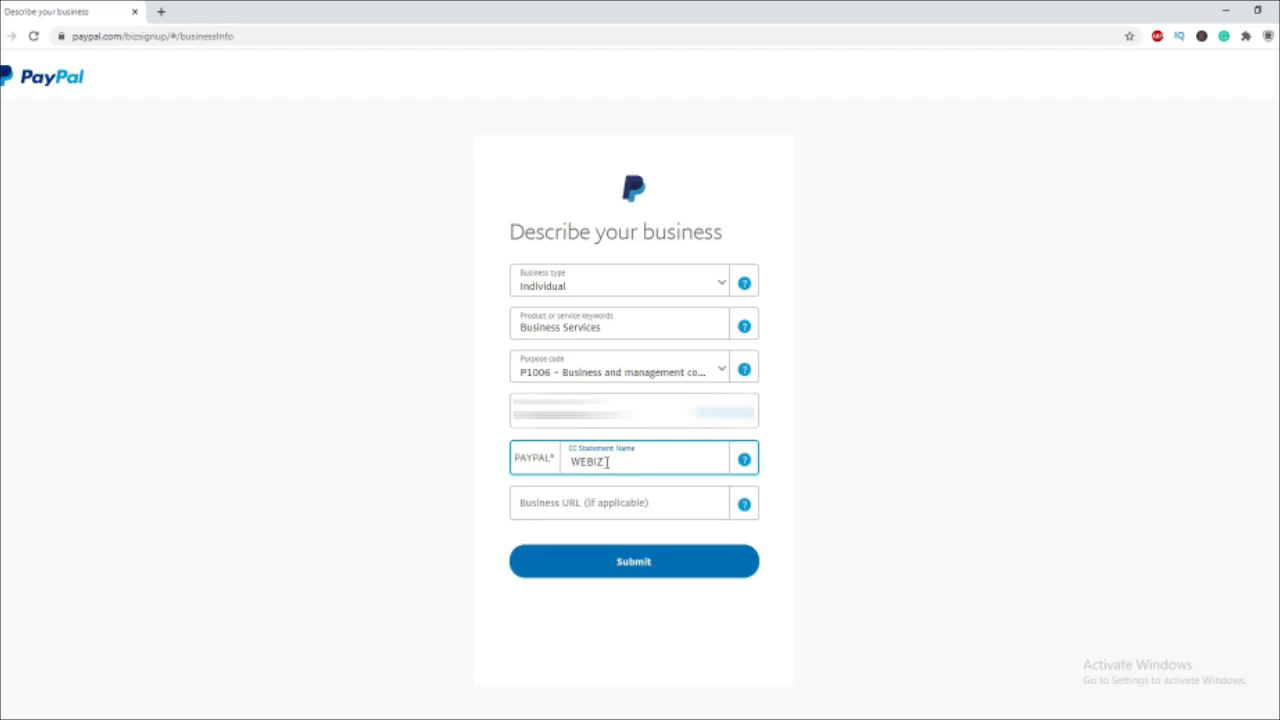
type("123")
left_click(620, 512)
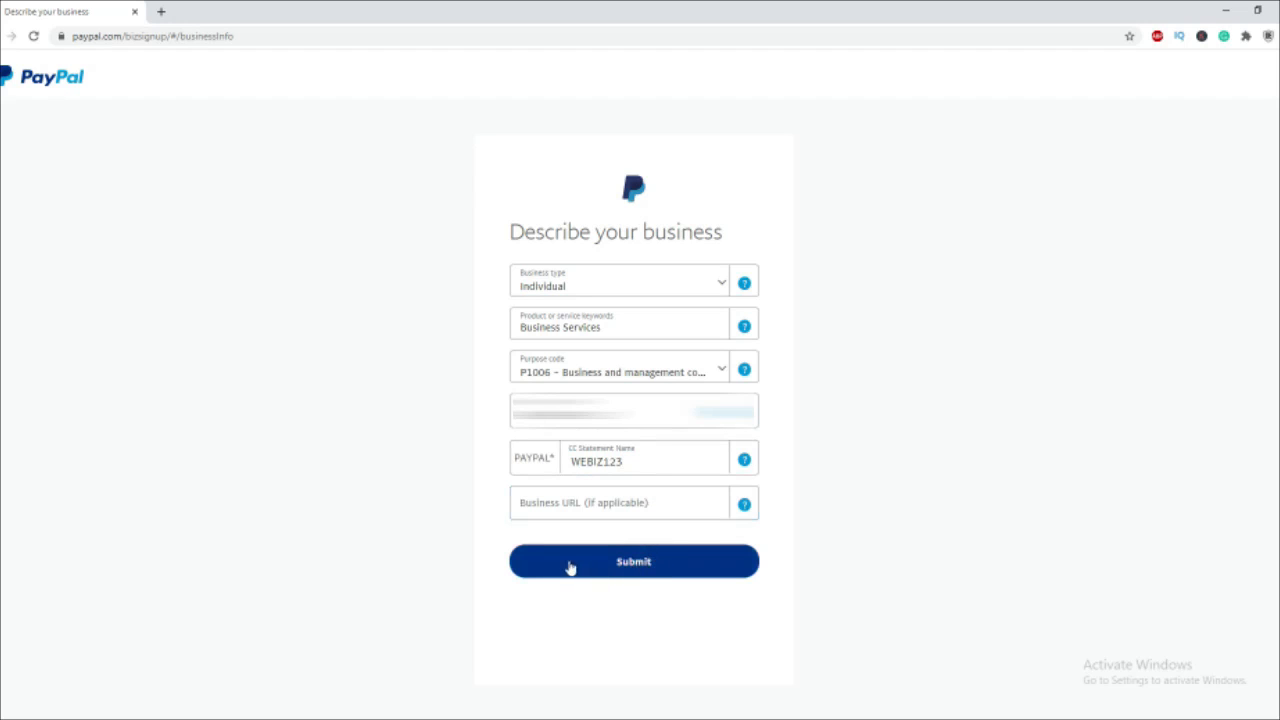
left_click(662, 560)
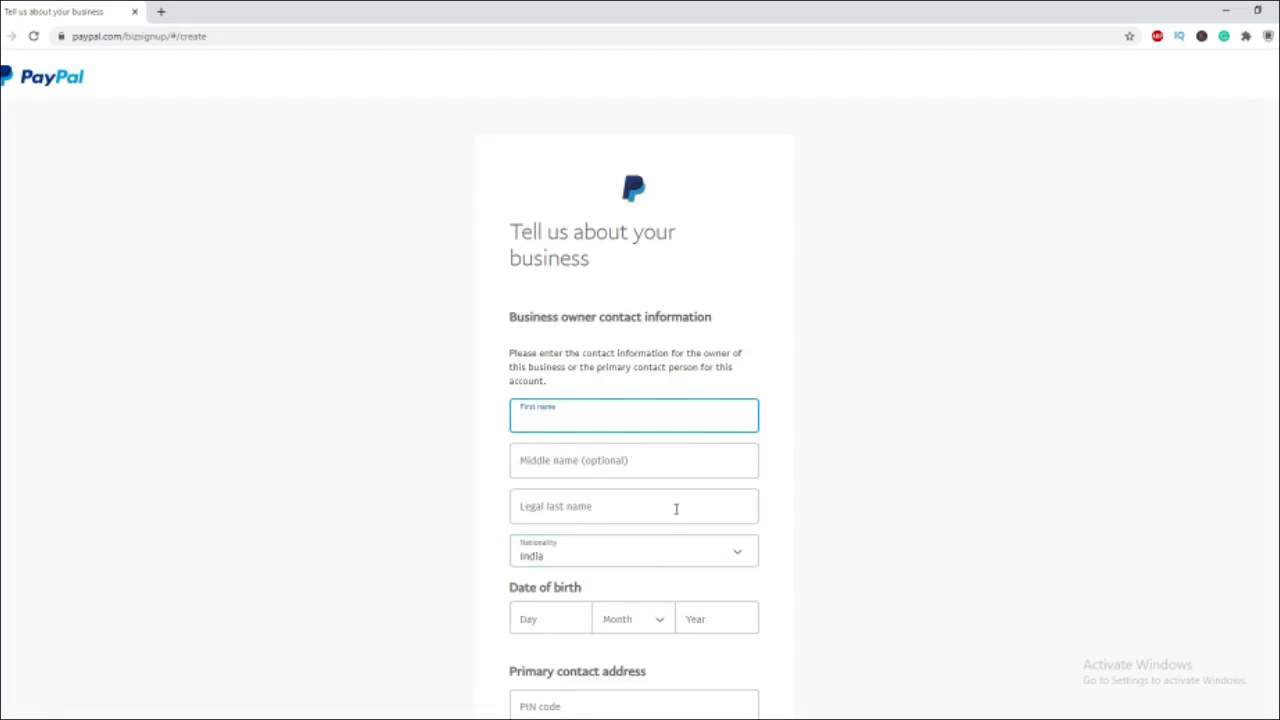
Fill in the business owner's contact information with the name, date of birth, and primary contact address
scroll(815, 365, "down", 2)
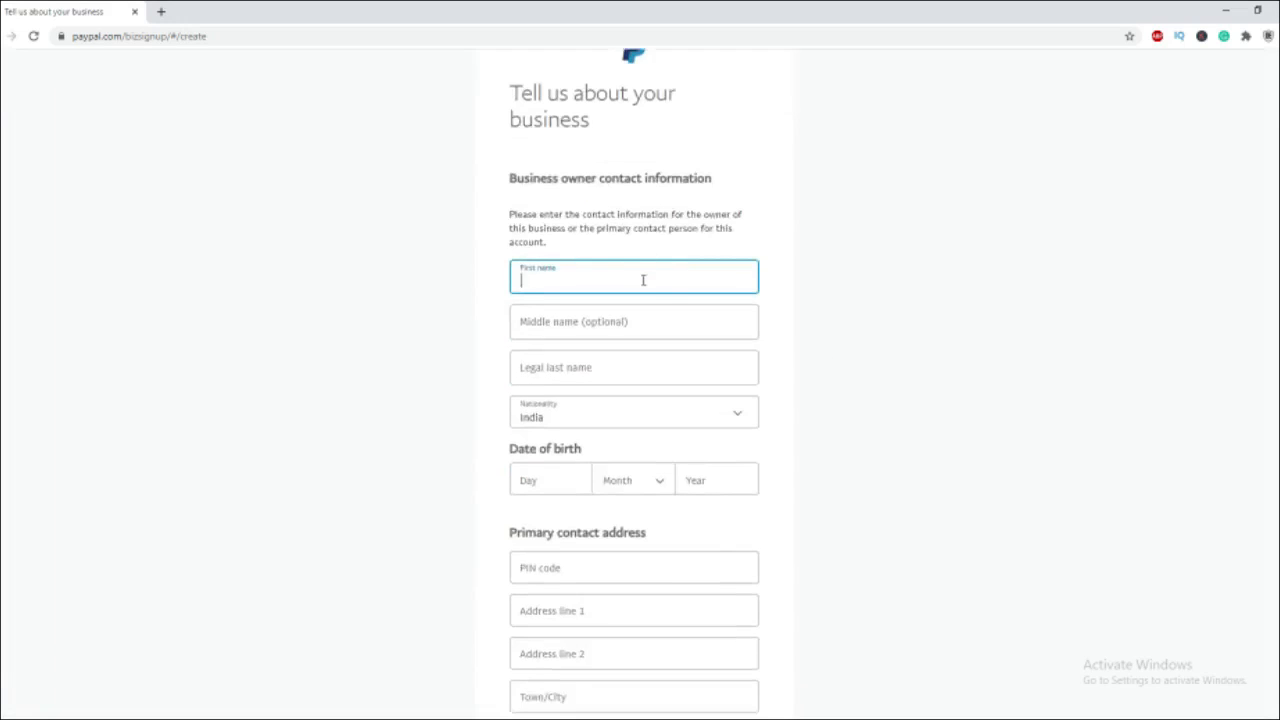
type("...")
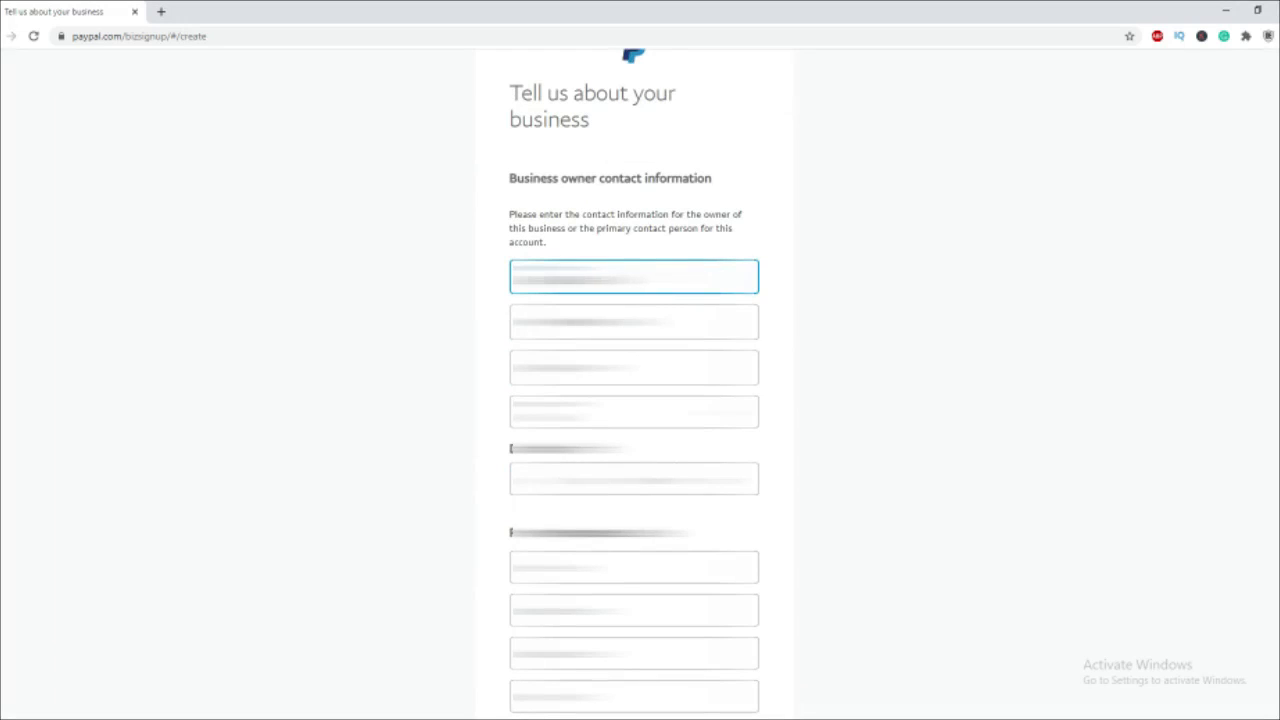
left_click(634, 368)
left_click(600, 479)
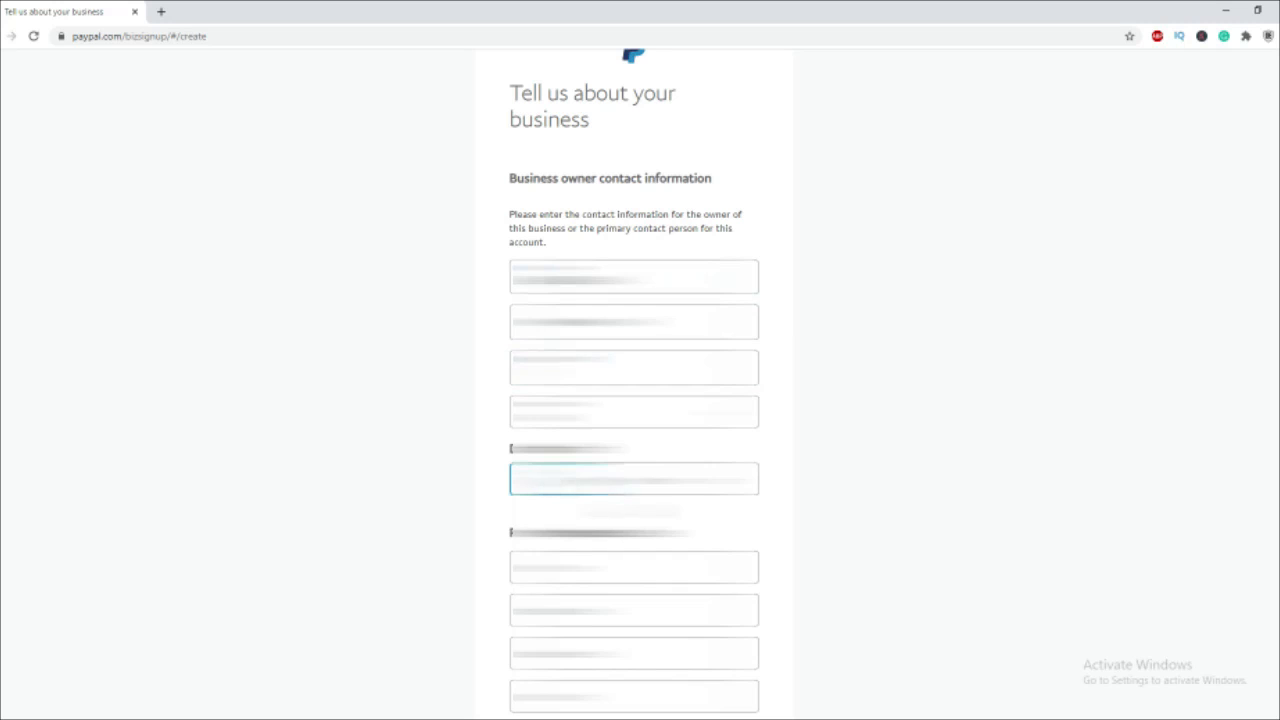
left_click(632, 513)
key("Tab")
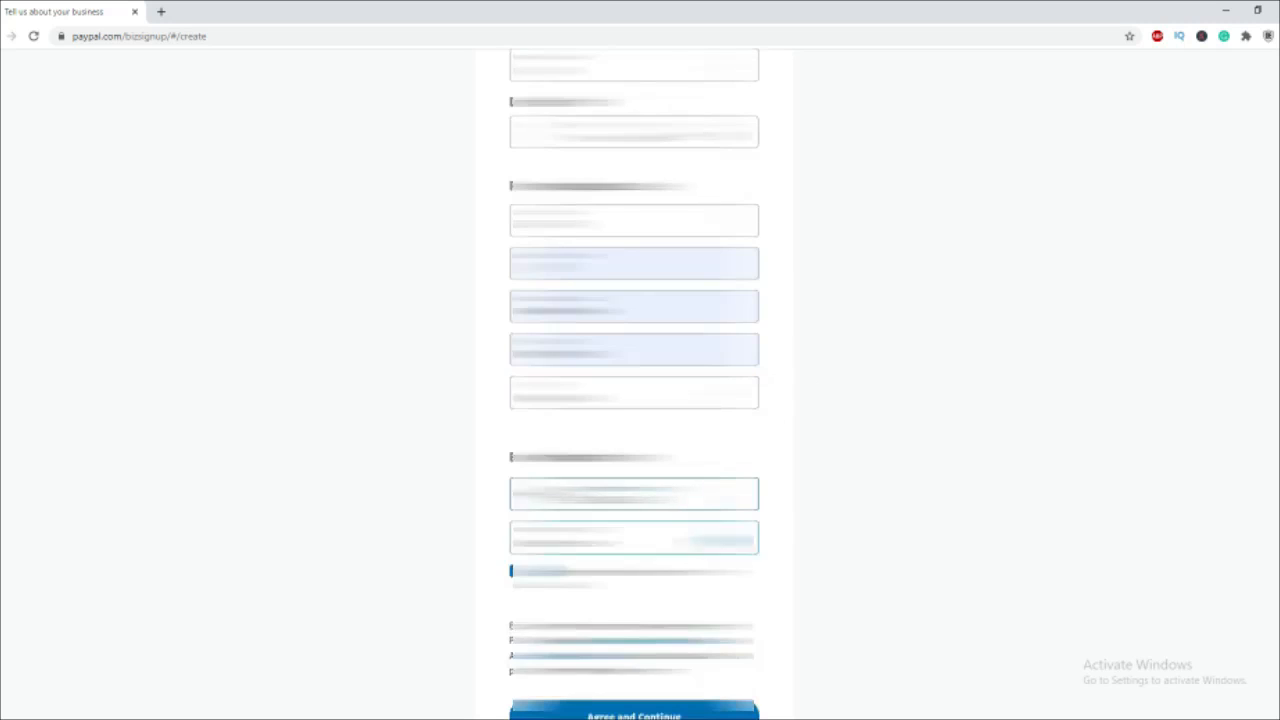
Finish the remaining business owner details, check the entries, and agree to the terms to create the account
left_click(634, 537)
left_click(634, 537)
scroll(634, 537, "up", 1)
scroll(634, 400, "up", 3)
scroll(634, 400, "down", 6)
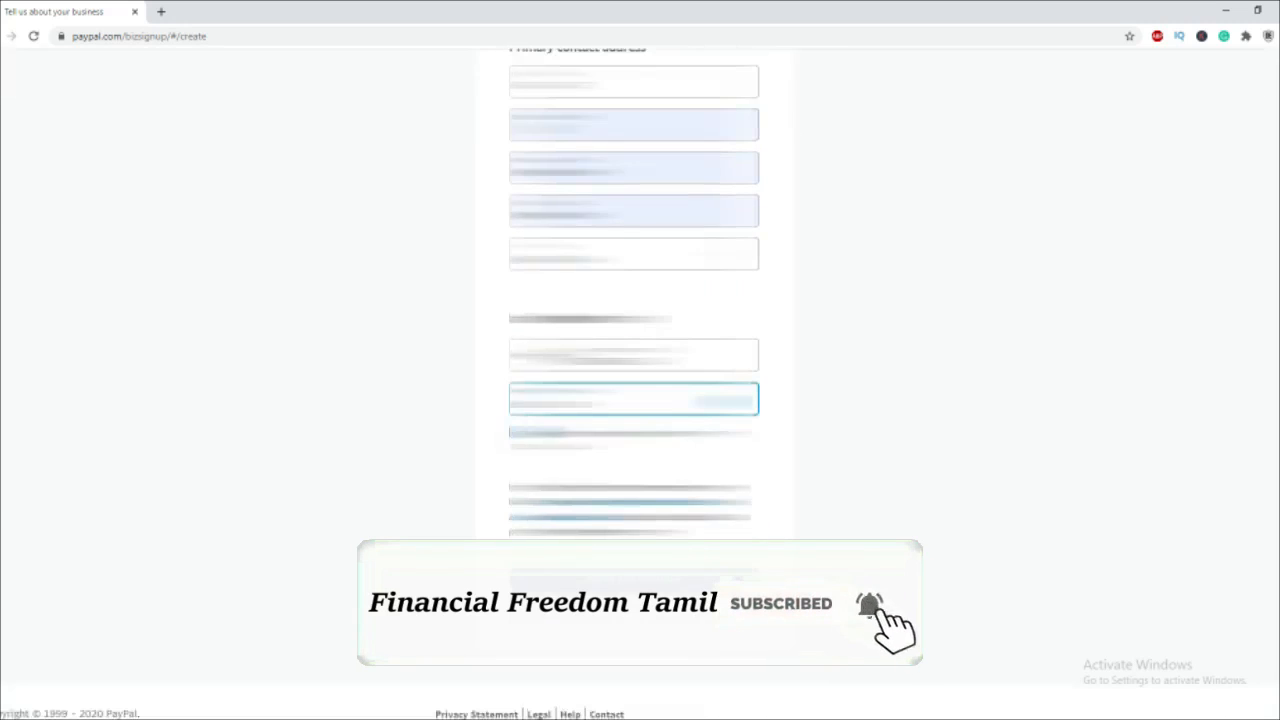
left_click(683, 590)
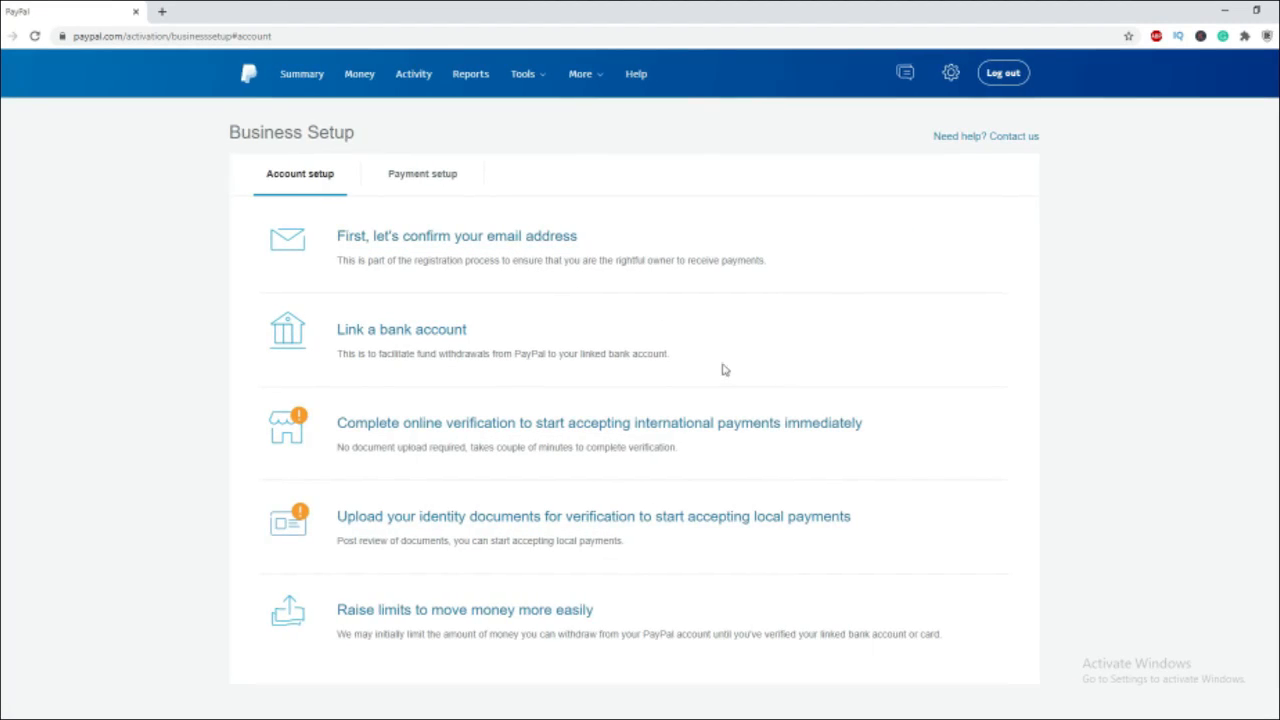
Link a bank account by IFSC code with its account details, and acknowledge the instructions for confirming it
left_click(381, 343)
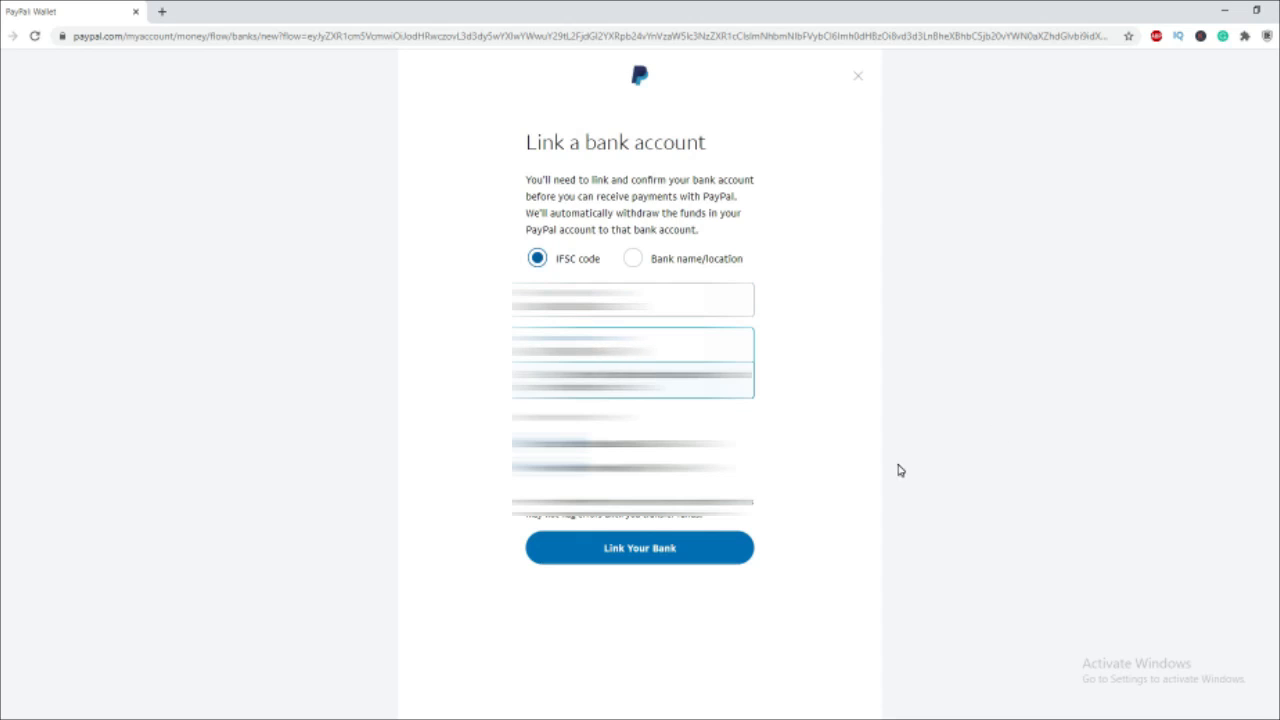
left_click(682, 555)
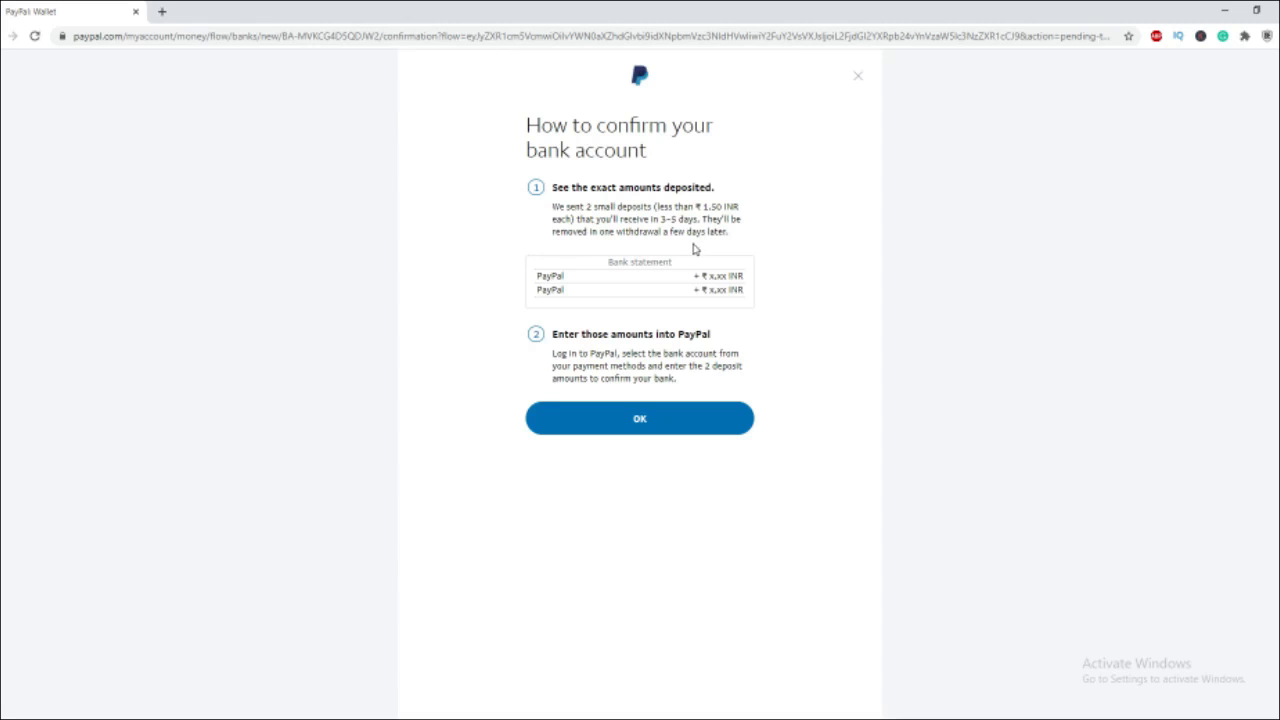
left_click(668, 427)
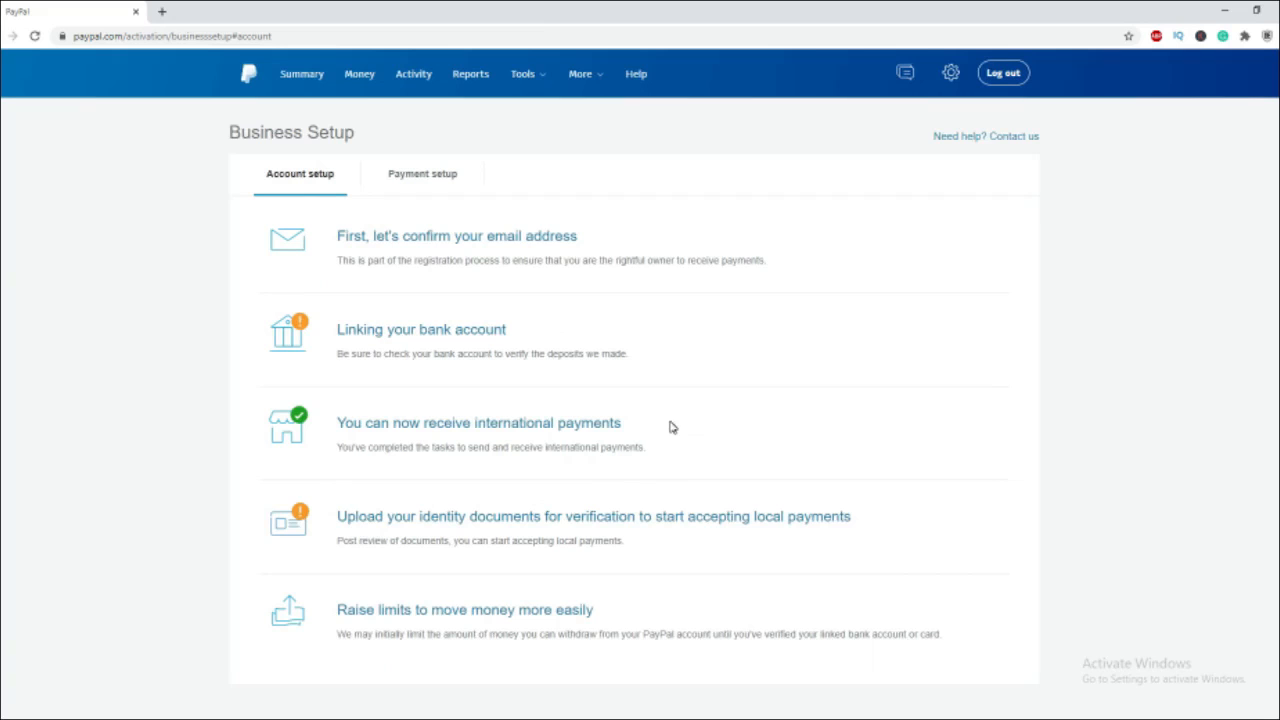
Open the unverified bank account from the profile's financial information and start confirming the bank
mouse_move(529, 81)
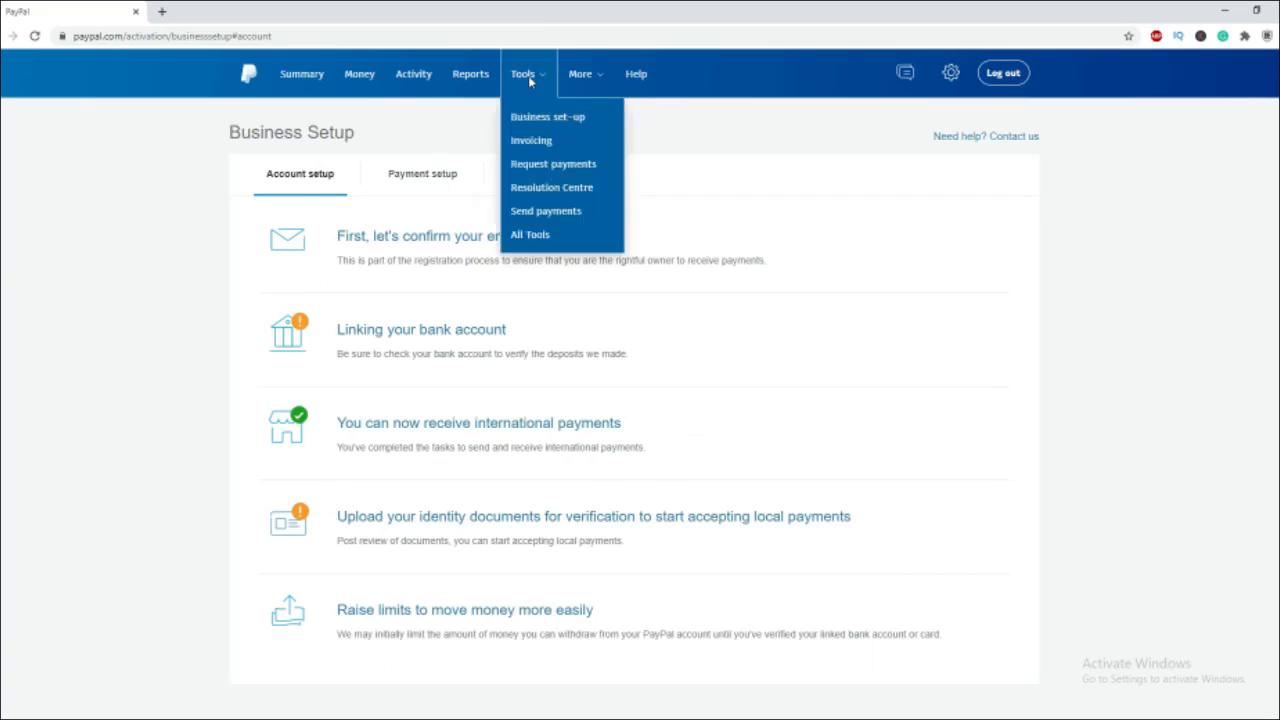
left_click(950, 76)
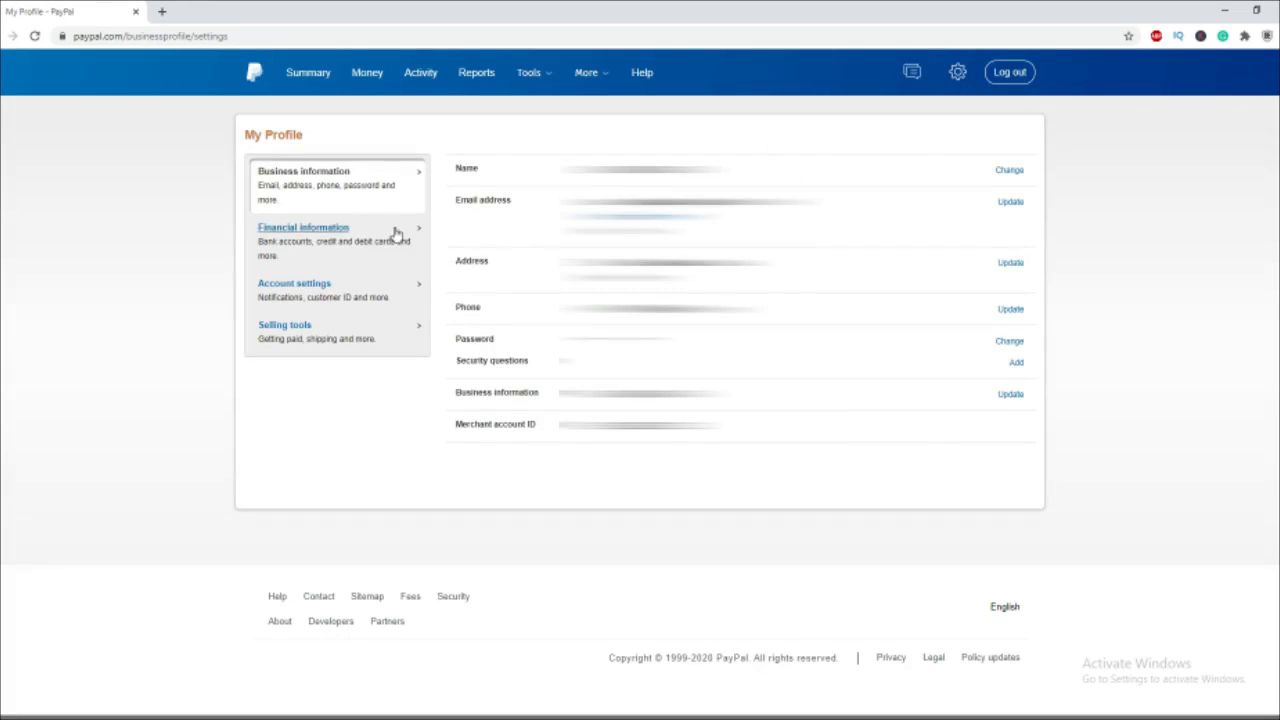
left_click(423, 231)
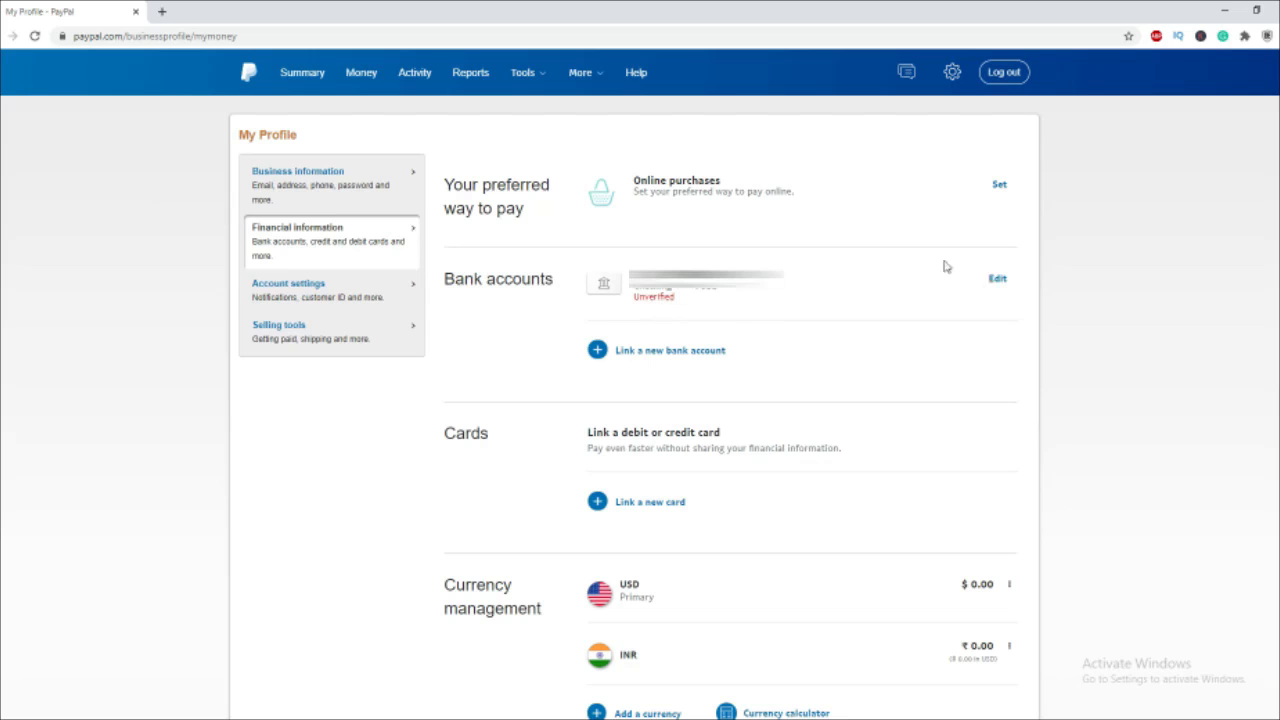
left_click(997, 284)
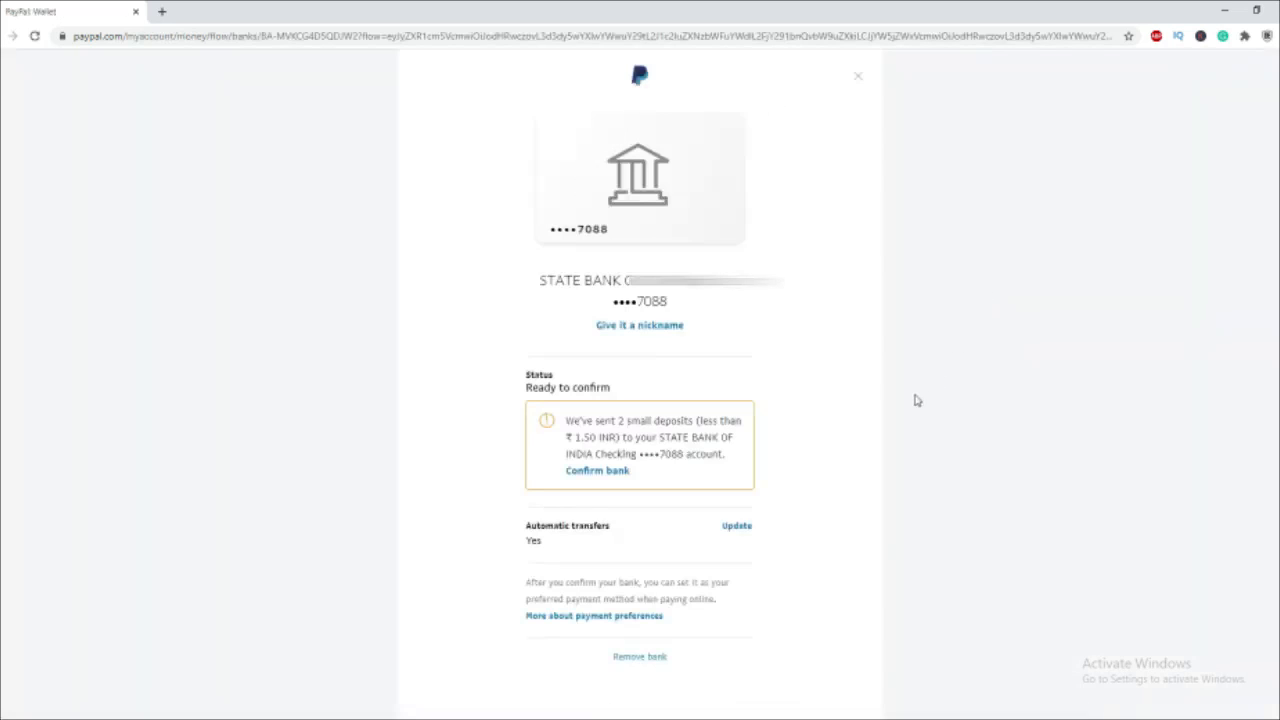
left_click(598, 471)
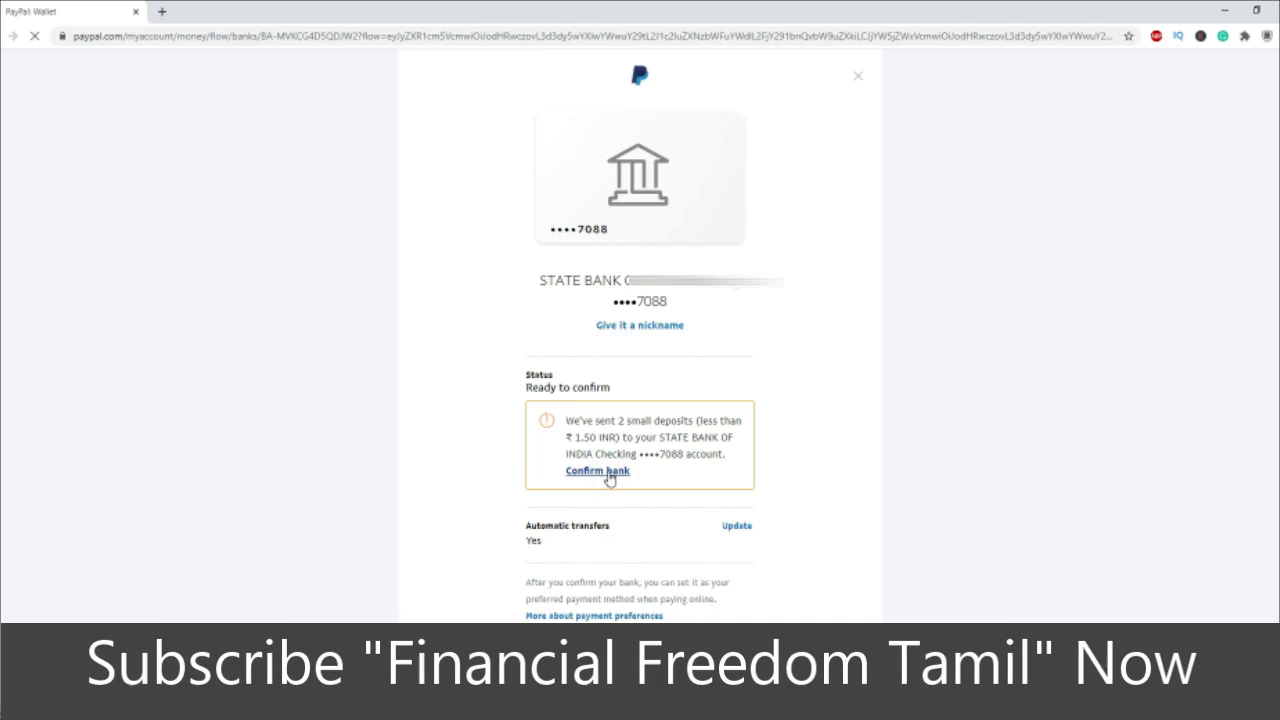
Switch to YouTube, subscribe to the Financial Freedom Tamil channel, and set its notifications to All
left_click(624, 377)
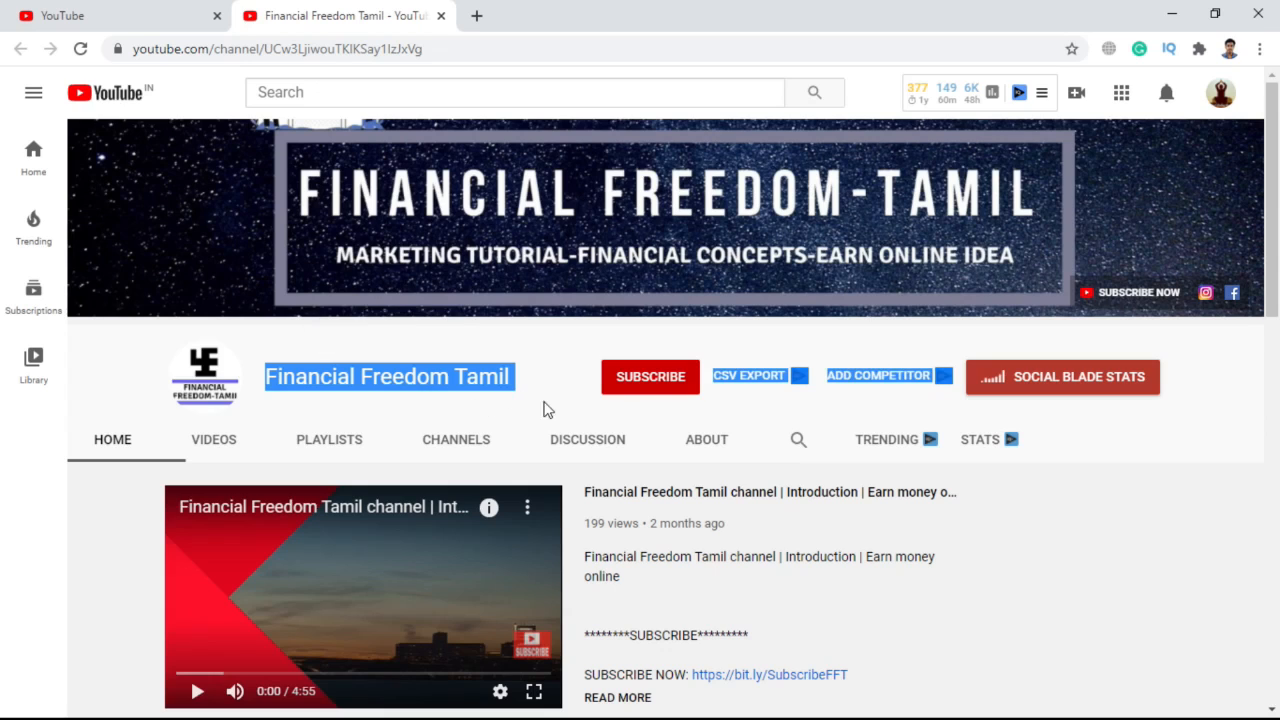
left_click(550, 410)
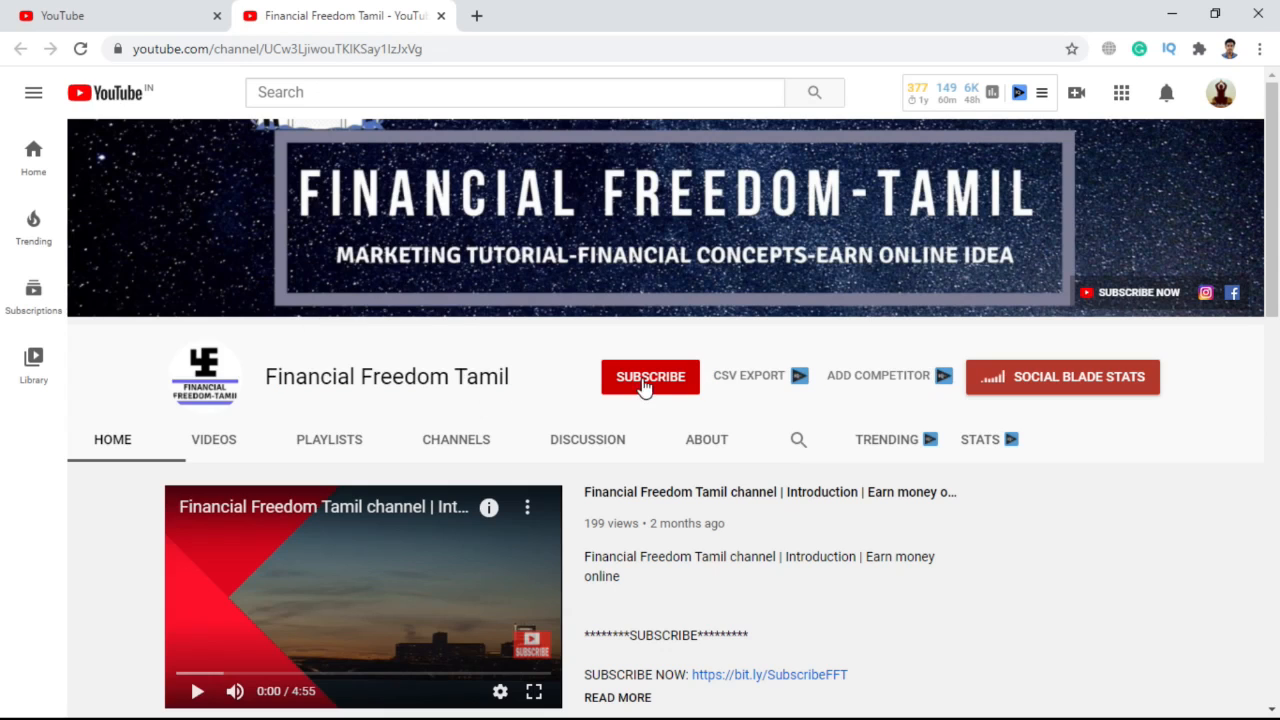
left_click(648, 384)
left_click(686, 380)
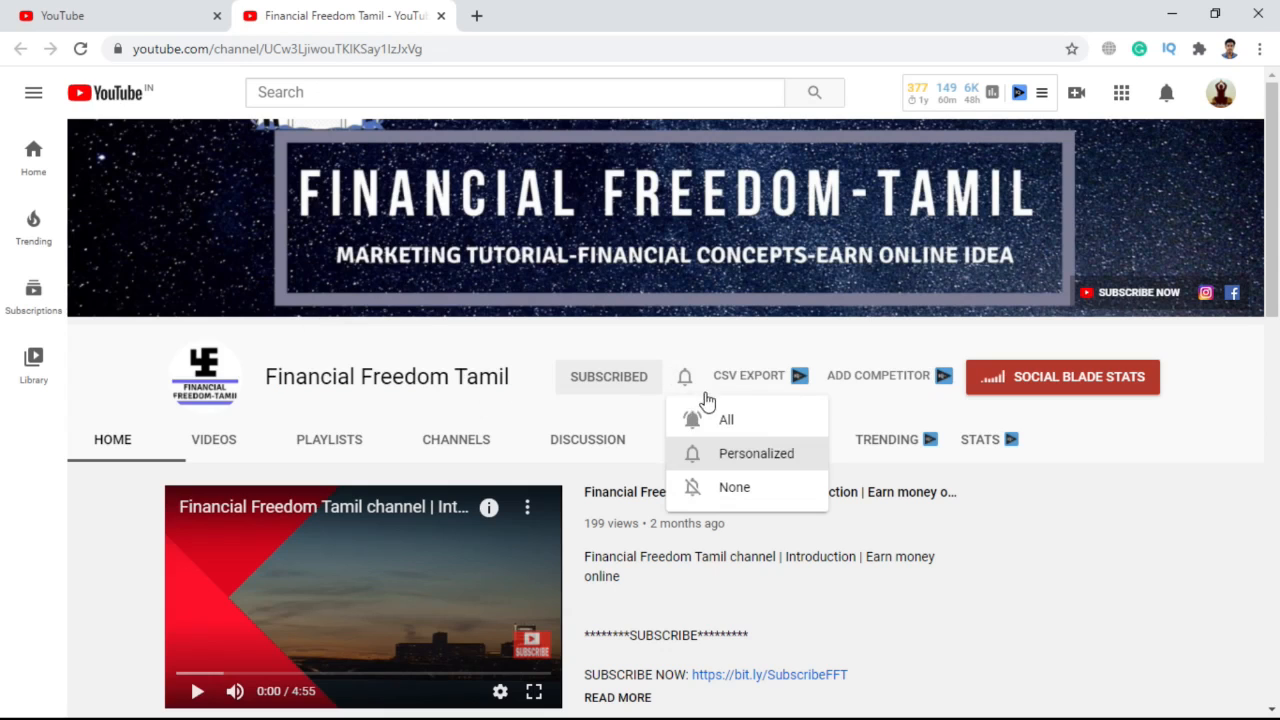
left_click(722, 422)
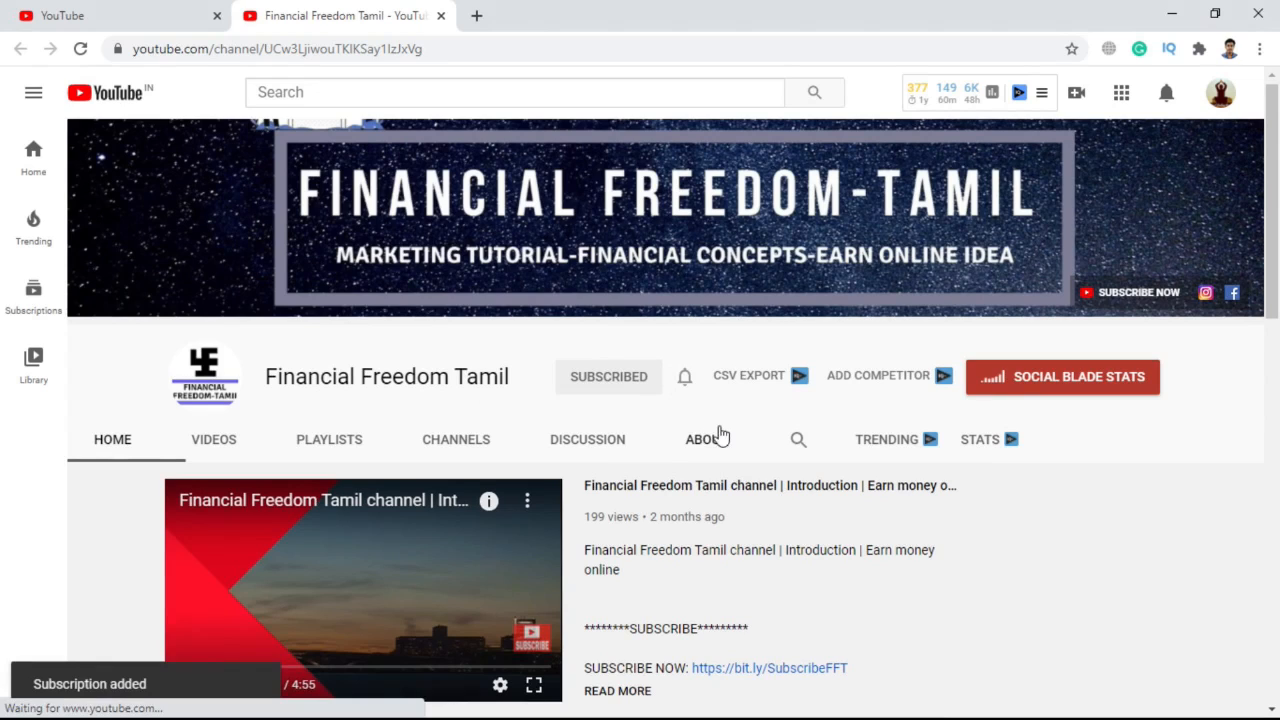